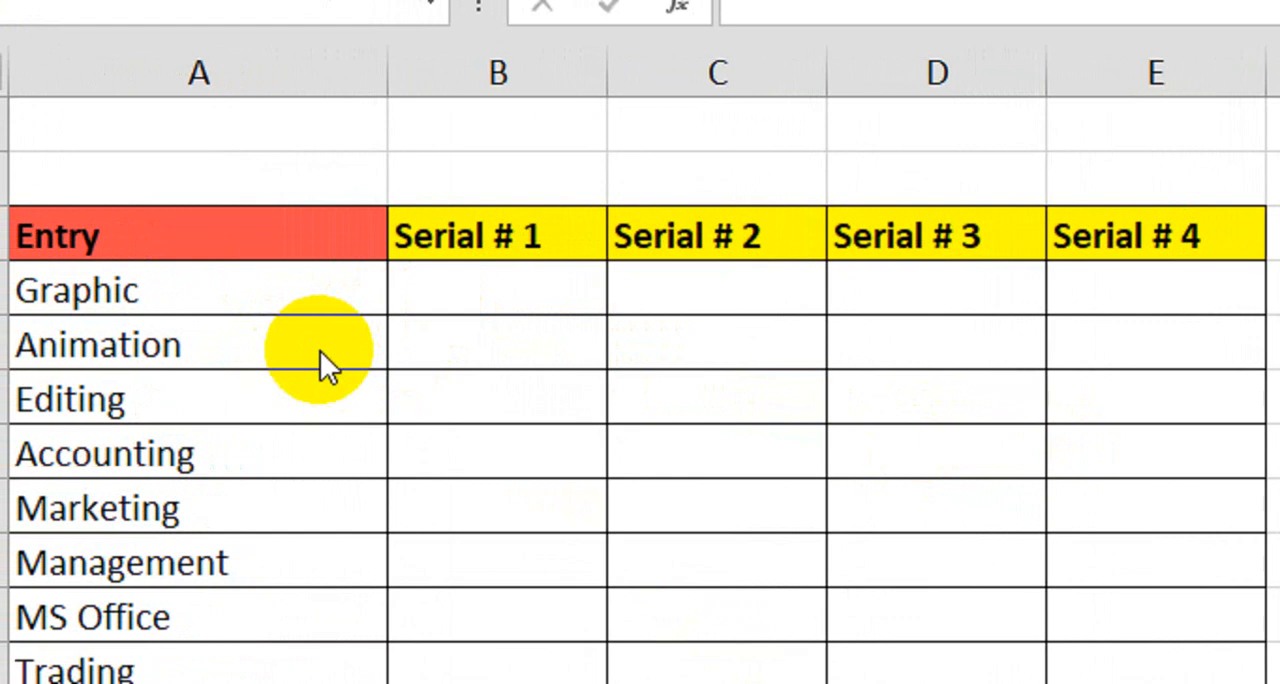
# - Number the Serial # 1 column manually by entering 1 in B4 and 2 in B5 and extending the series down to B12
pyautogui.click(495, 286)
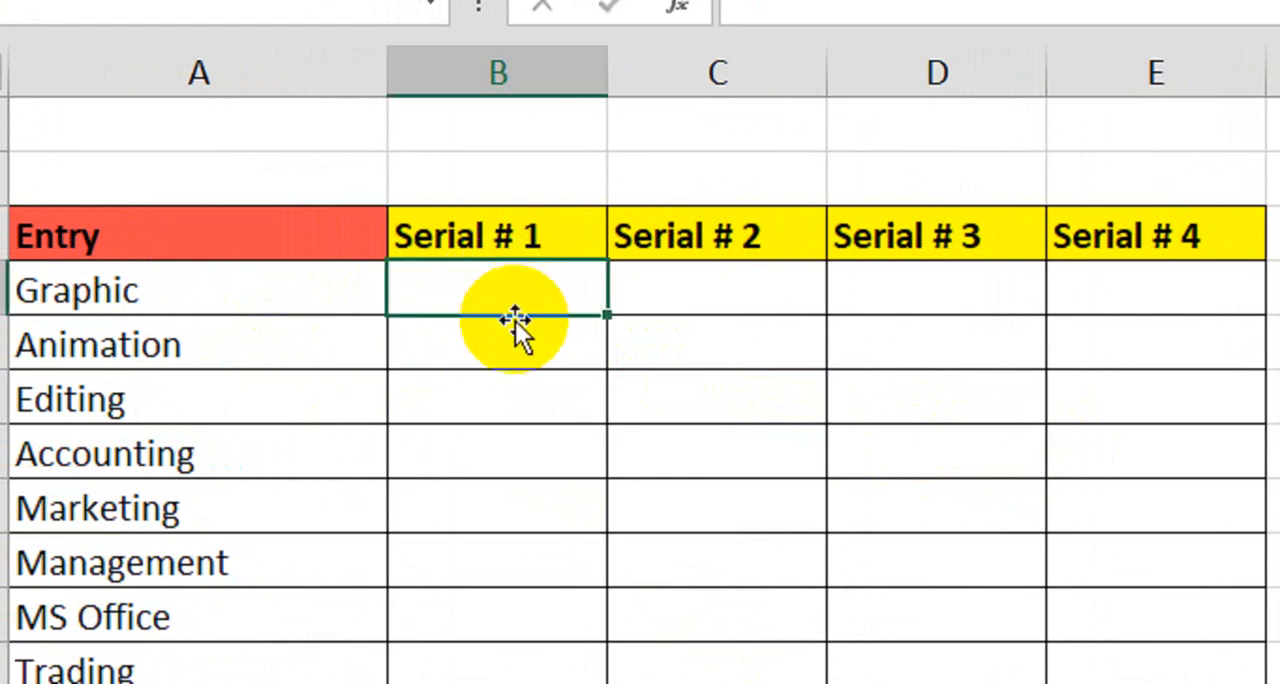
pyautogui.write('1')
pyautogui.press('Return')
pyautogui.write('2')
pyautogui.press('Return')
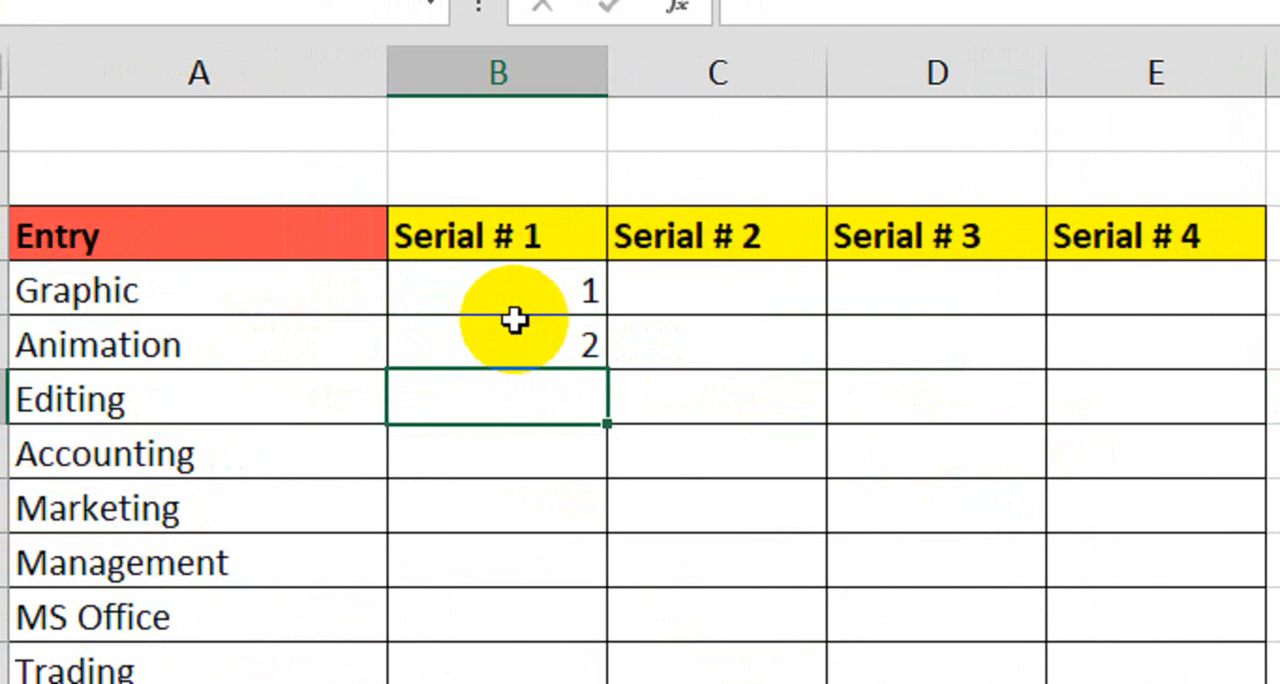
pyautogui.moveTo(523, 289); pyautogui.dragTo(604, 376)
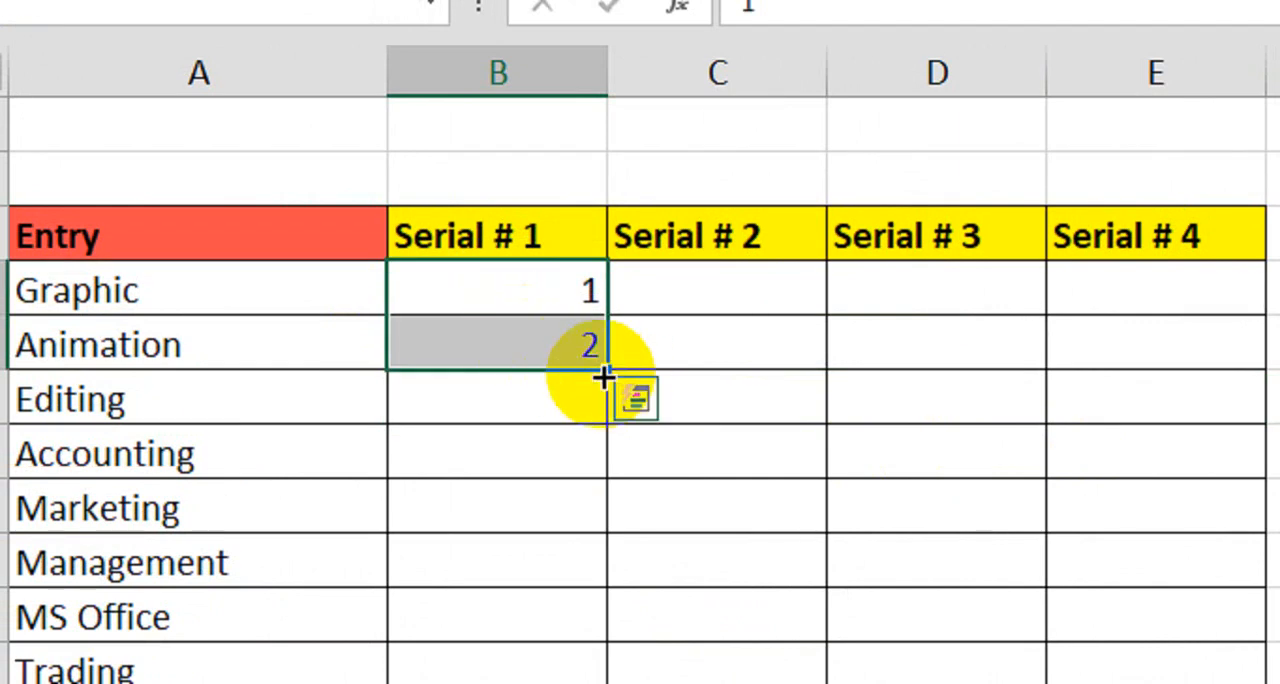
pyautogui.moveTo(602, 376); pyautogui.dragTo(575, 683)
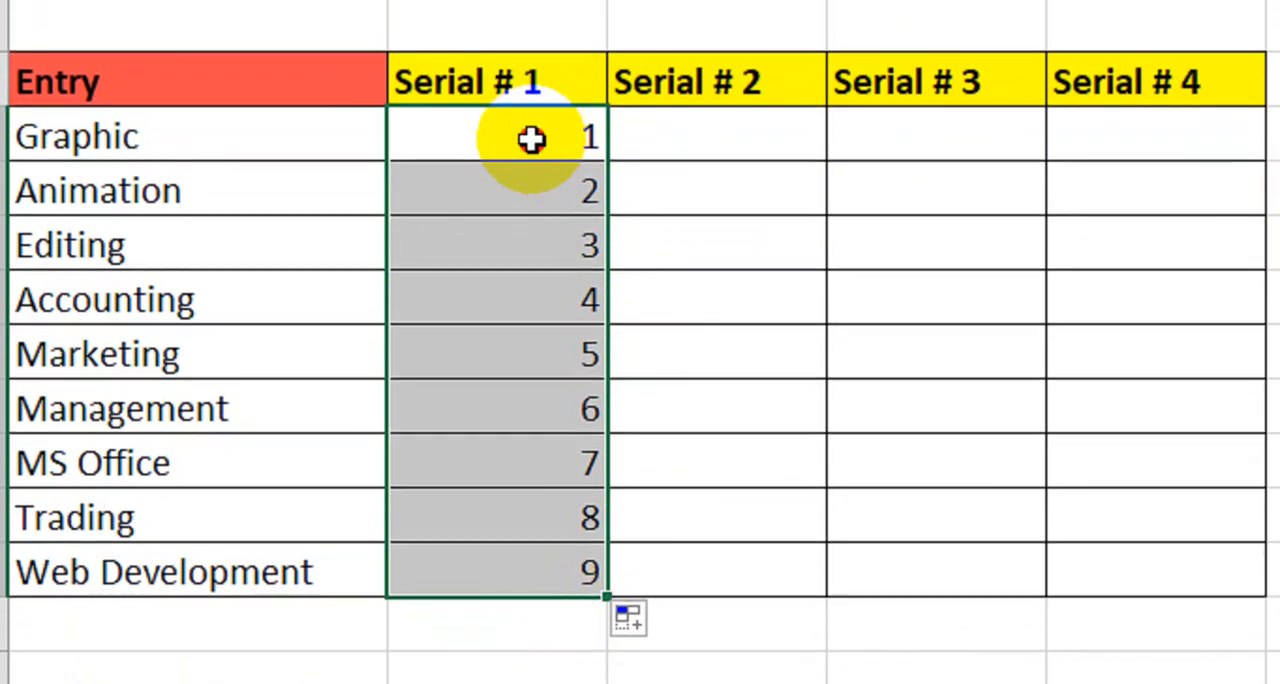
# - Clear the numbers in B4:B12 and delete the stray value 1 in F6
pyautogui.moveTo(531, 99); pyautogui.dragTo(505, 560)
pyautogui.click(186, 404)
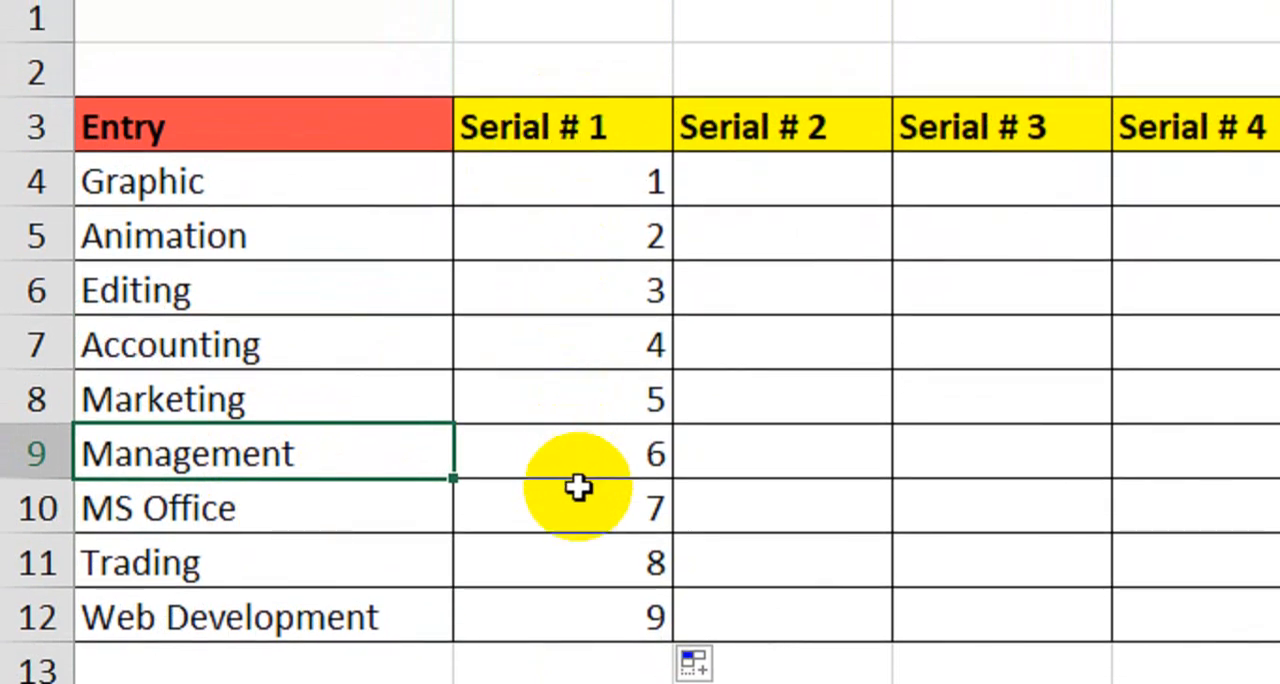
pyautogui.moveTo(600, 180); pyautogui.dragTo(609, 615)
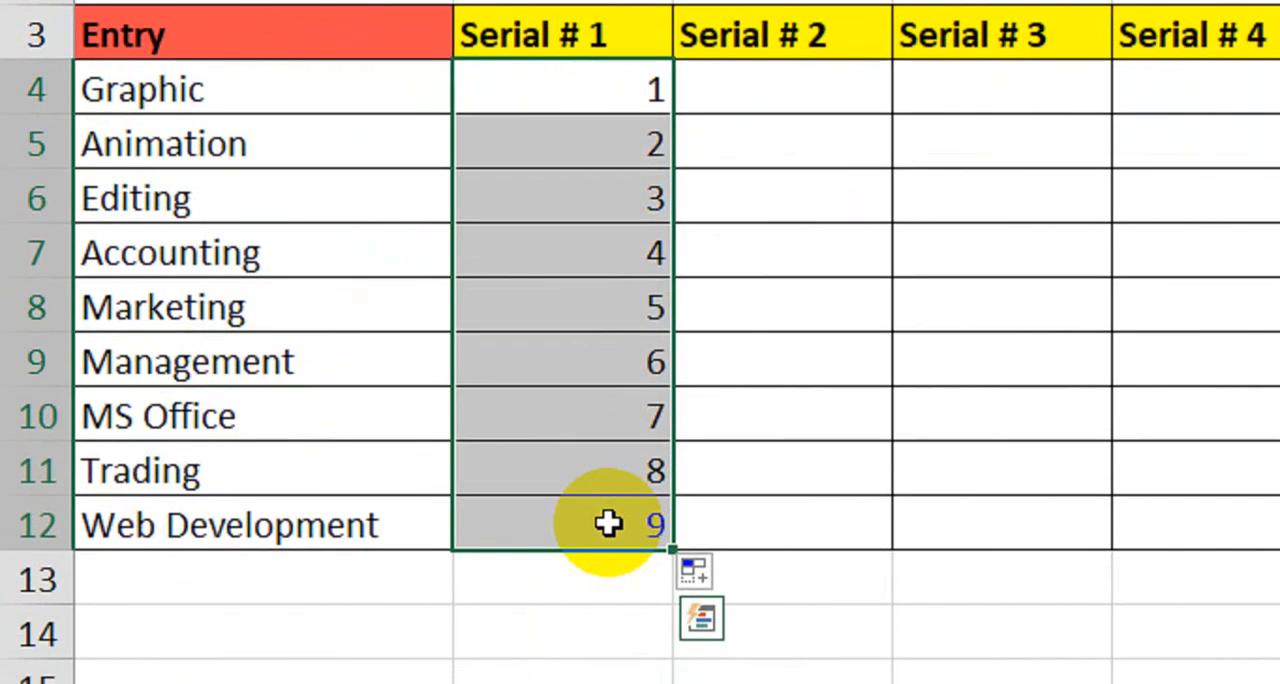
pyautogui.press('Delete')
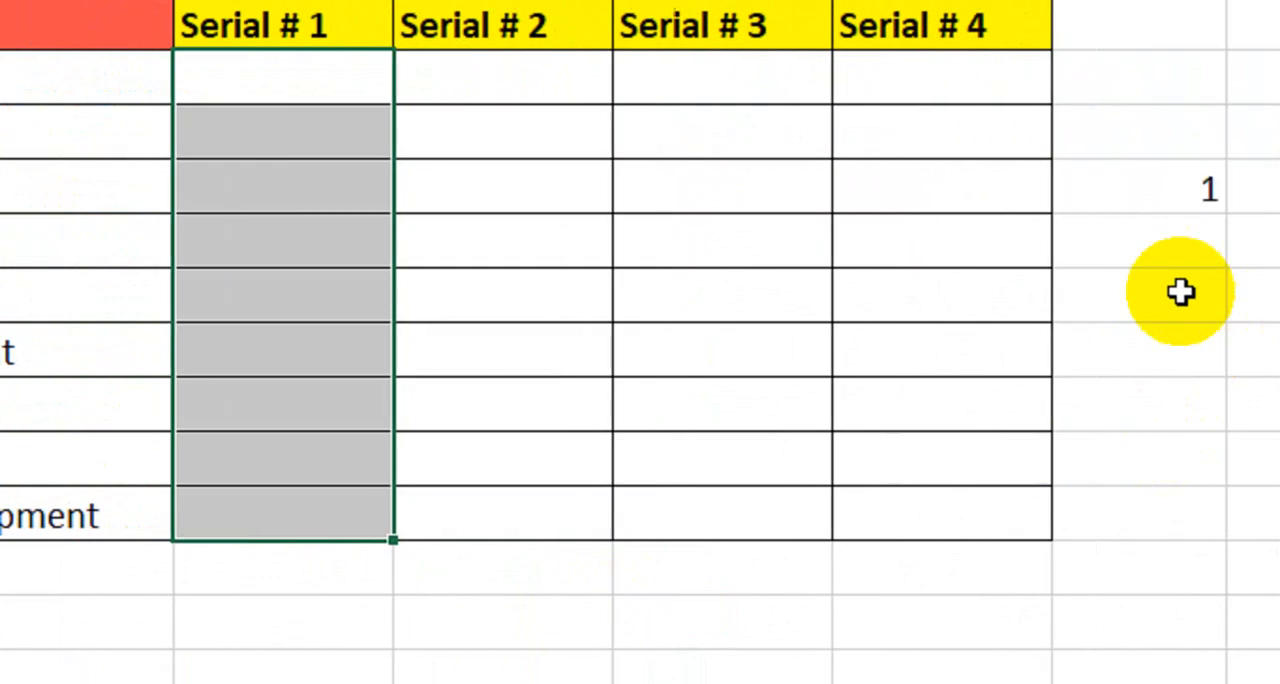
pyautogui.click(1034, 191)
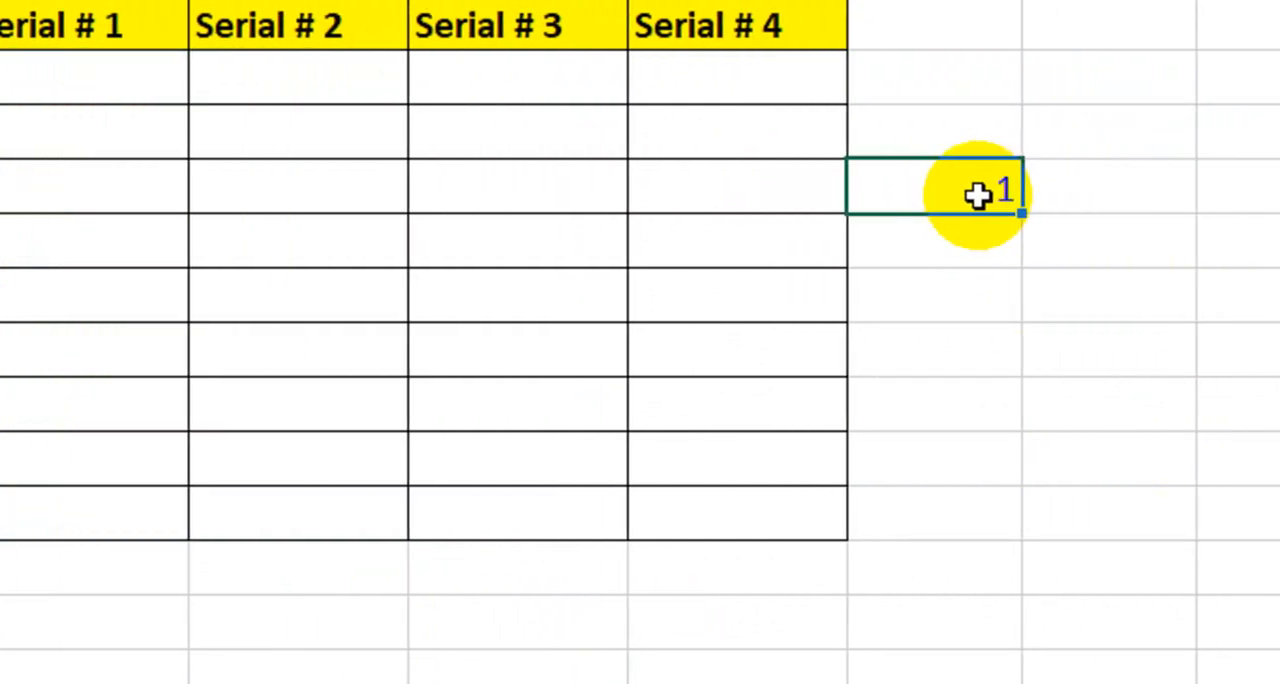
pyautogui.press('Delete')
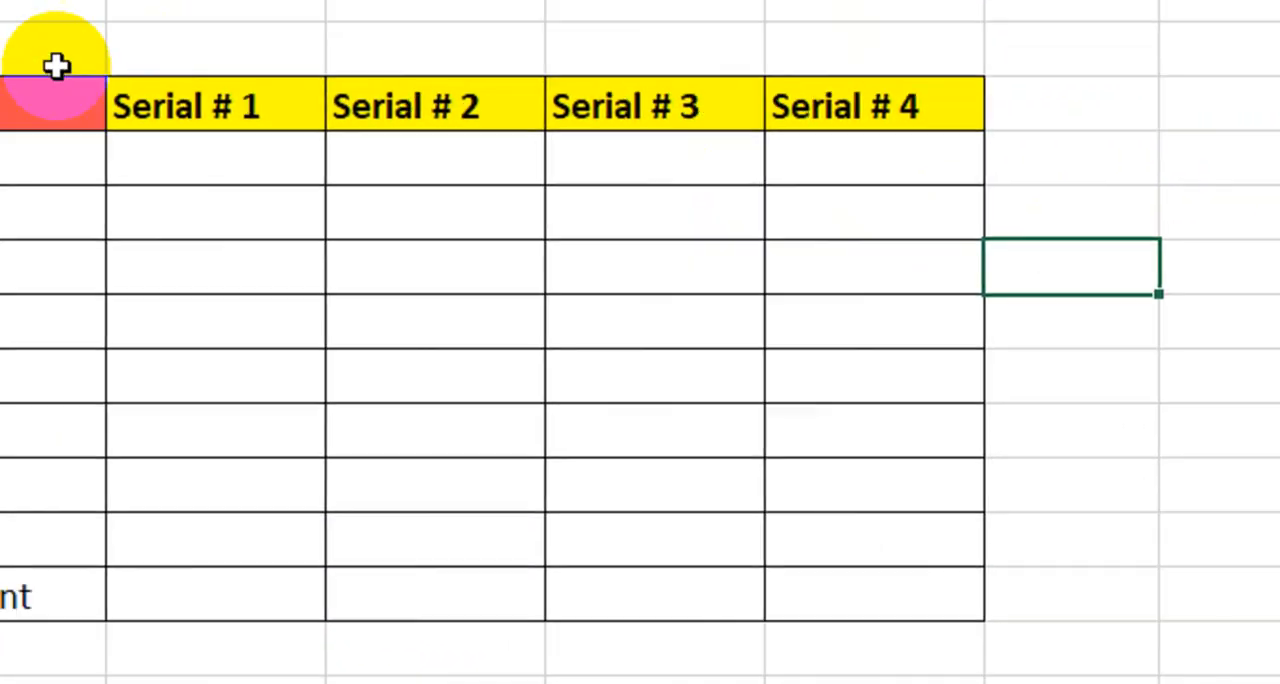
# - In B4, start an IF formula that returns blank when A4 is empty: =IF(A4="","",
pyautogui.click(90, 77)
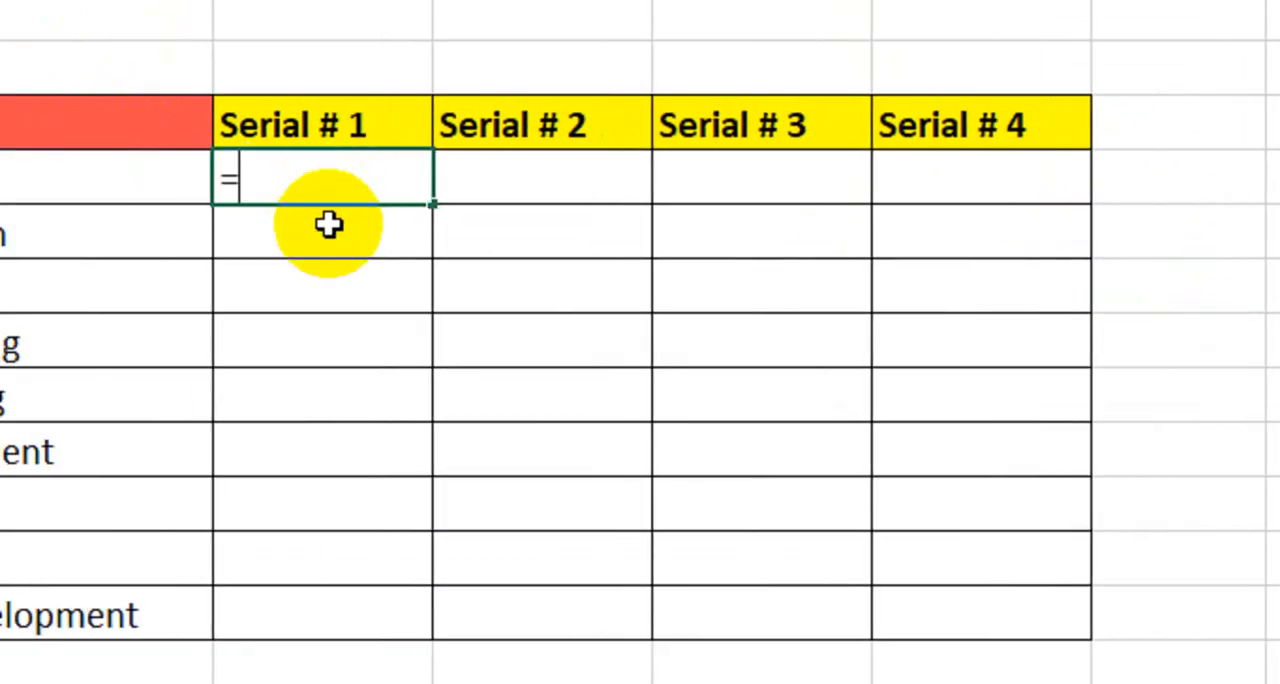
pyautogui.write('=if')
pyautogui.press('Tab')
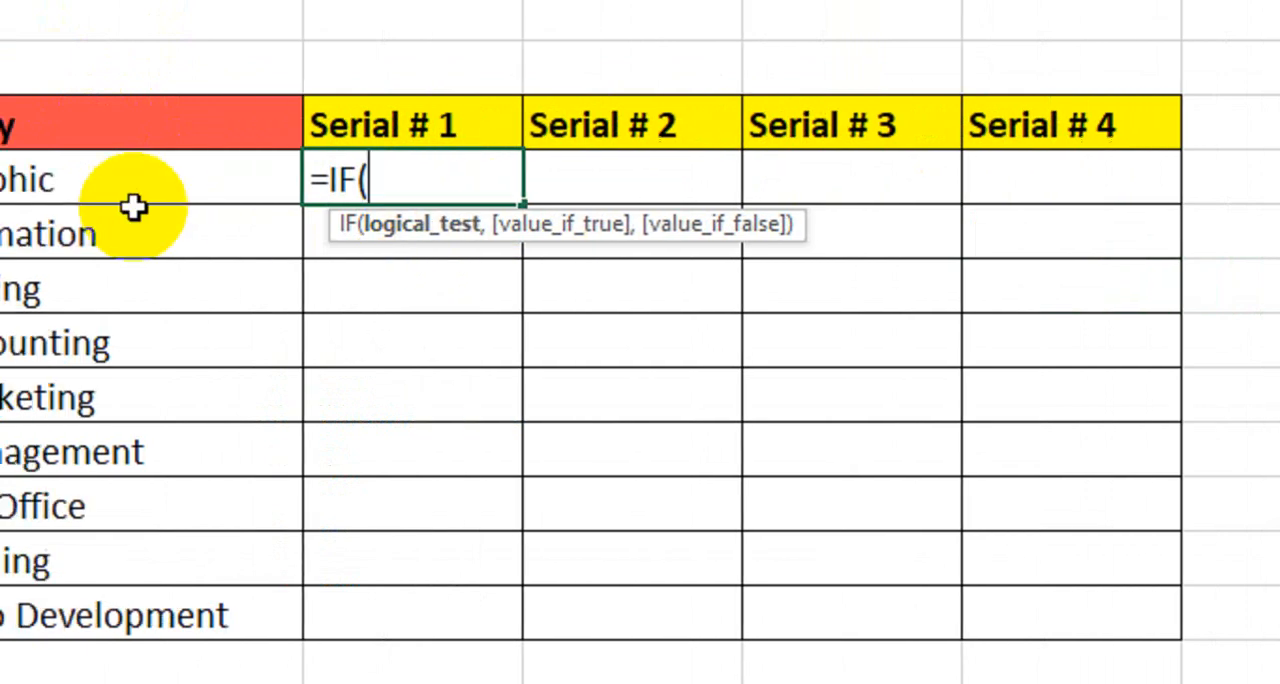
pyautogui.click(233, 179)
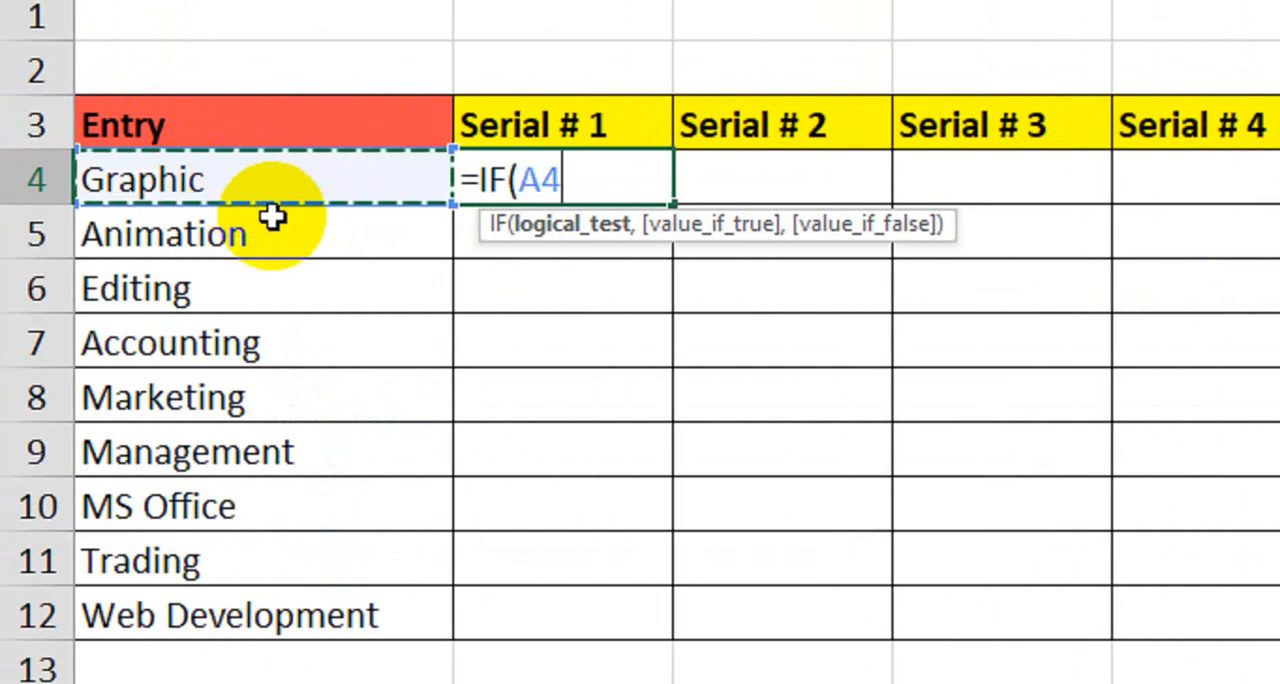
pyautogui.write('=')
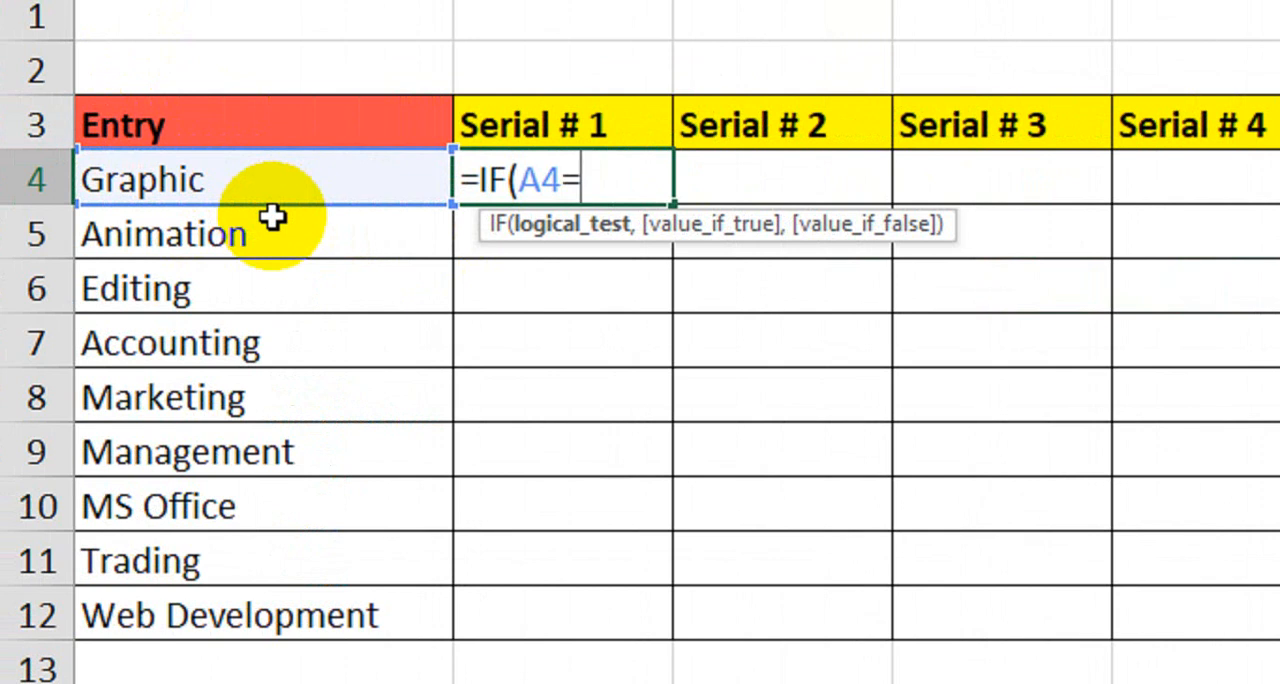
pyautogui.write('"",')
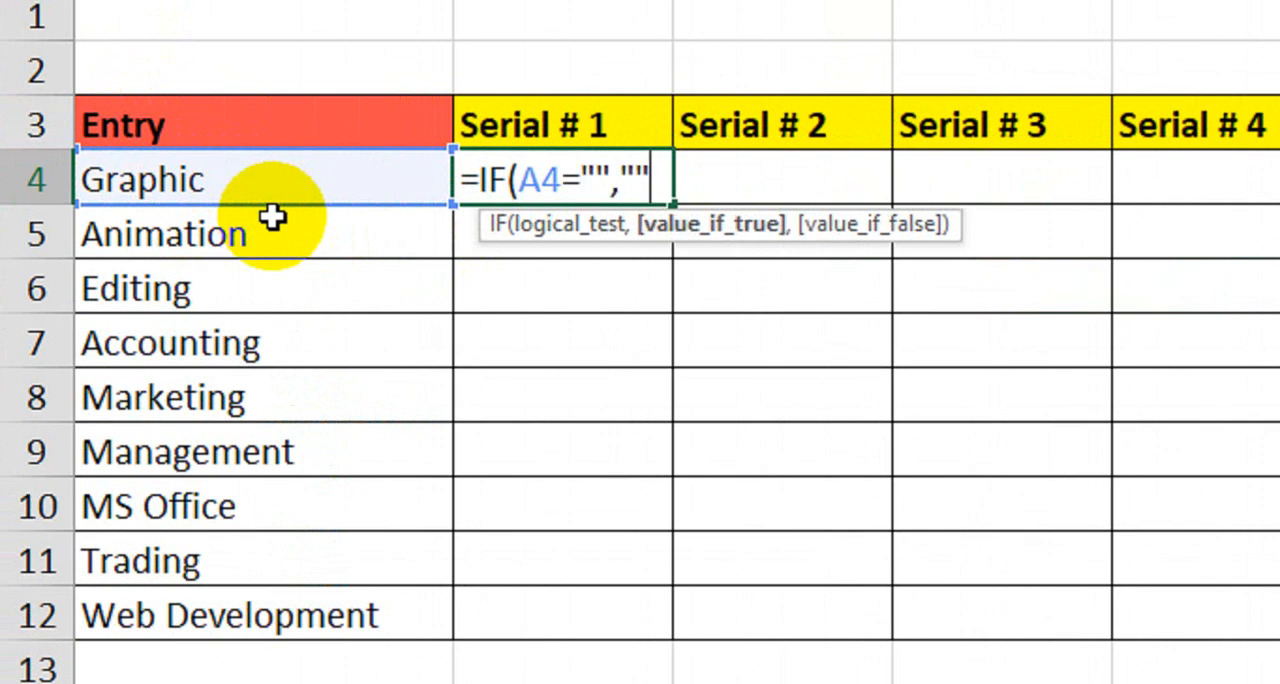
pyautogui.write('"",')
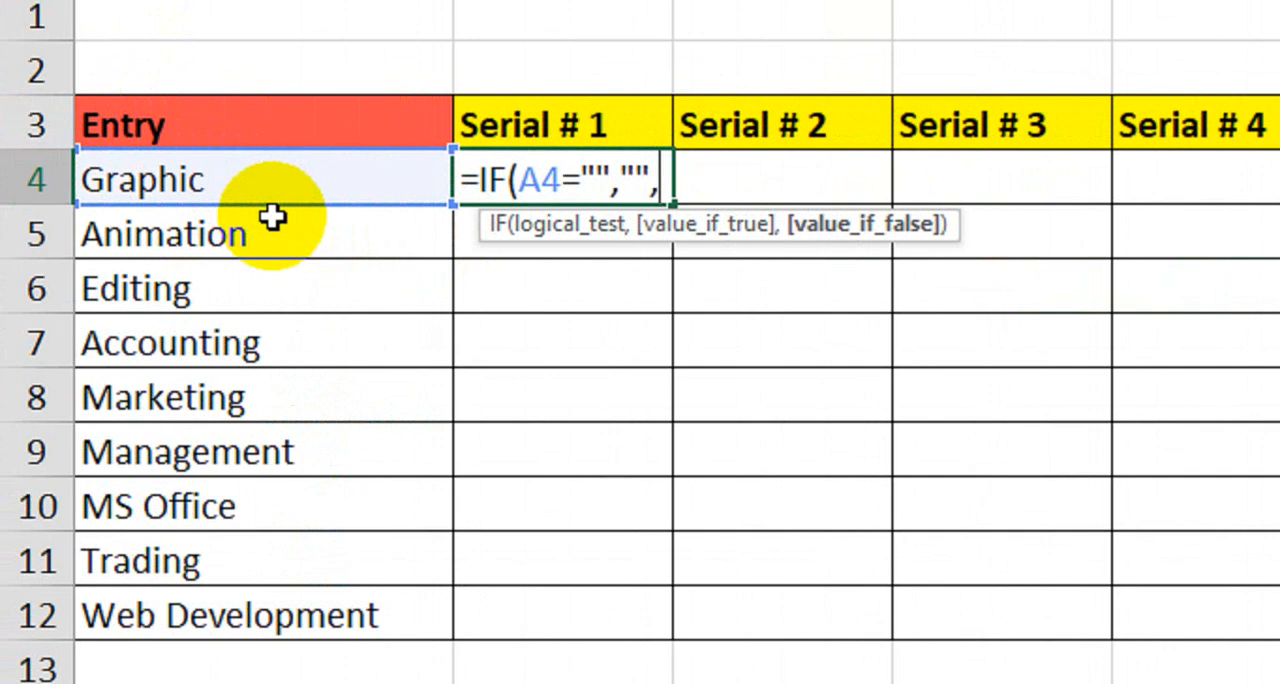
pyautogui.write('rows')
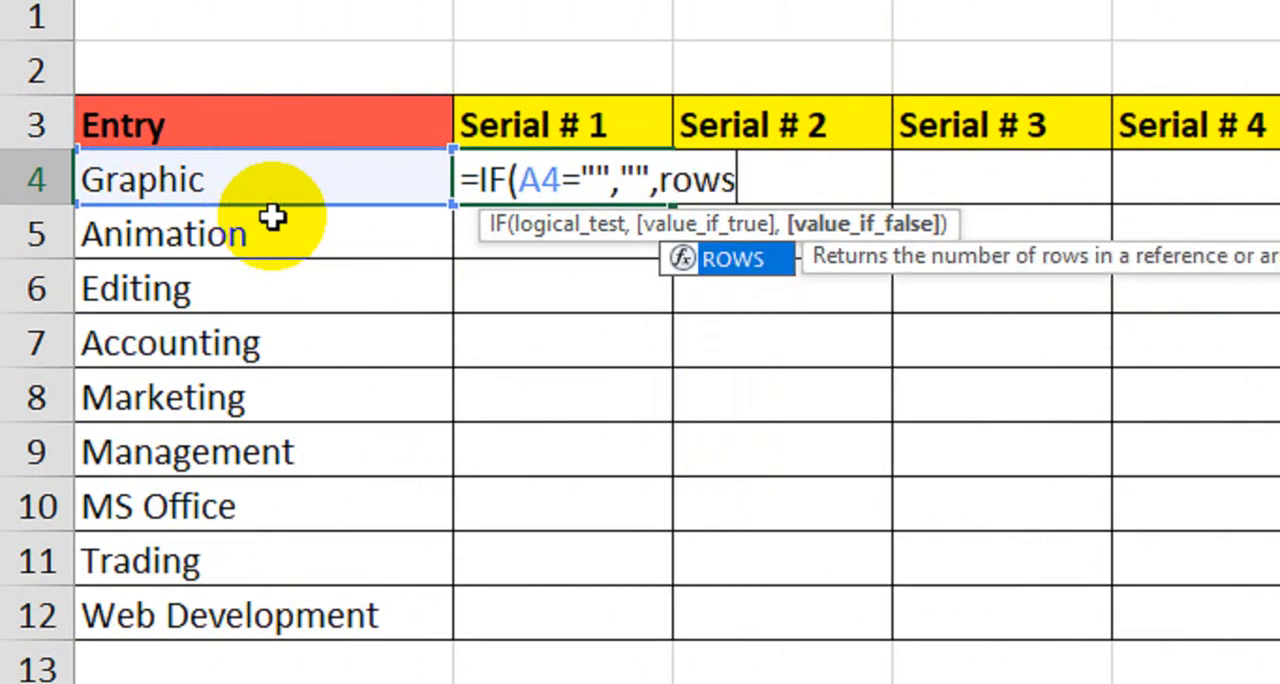
# - Finish the B4 formula with ROWS($A$4:A4) as the false result, making the range's first reference absolute
pyautogui.press('Tab')
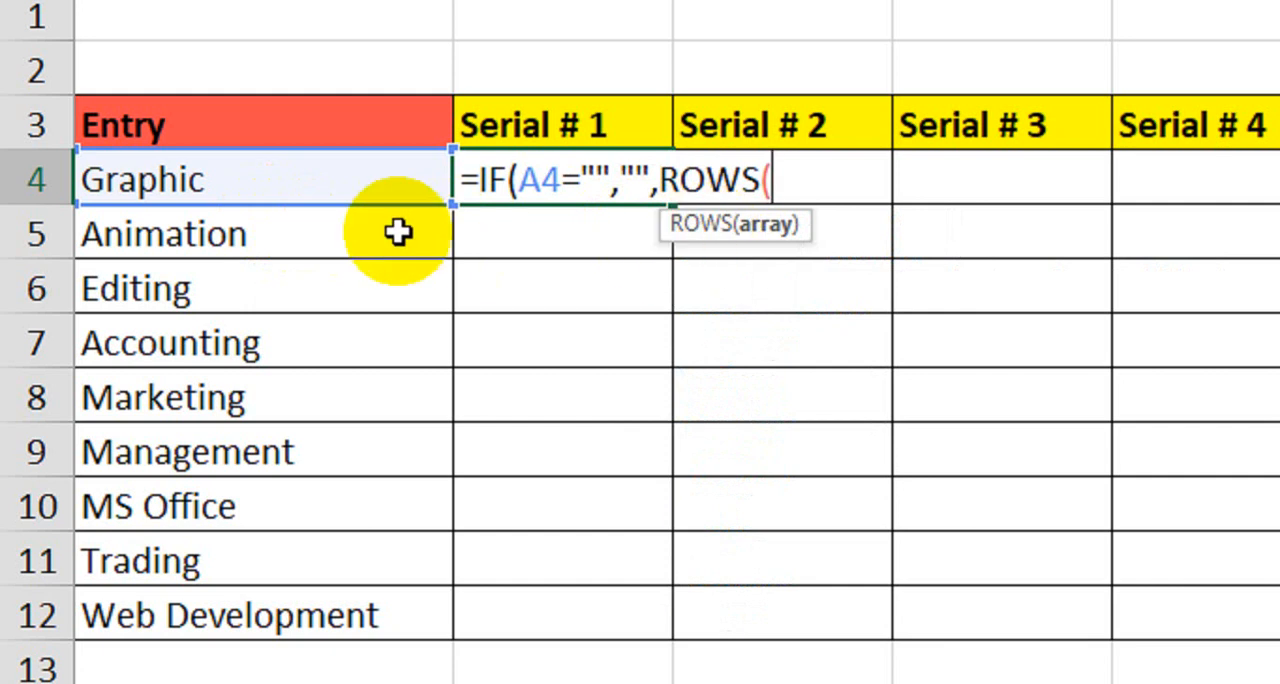
pyautogui.click(314, 177)
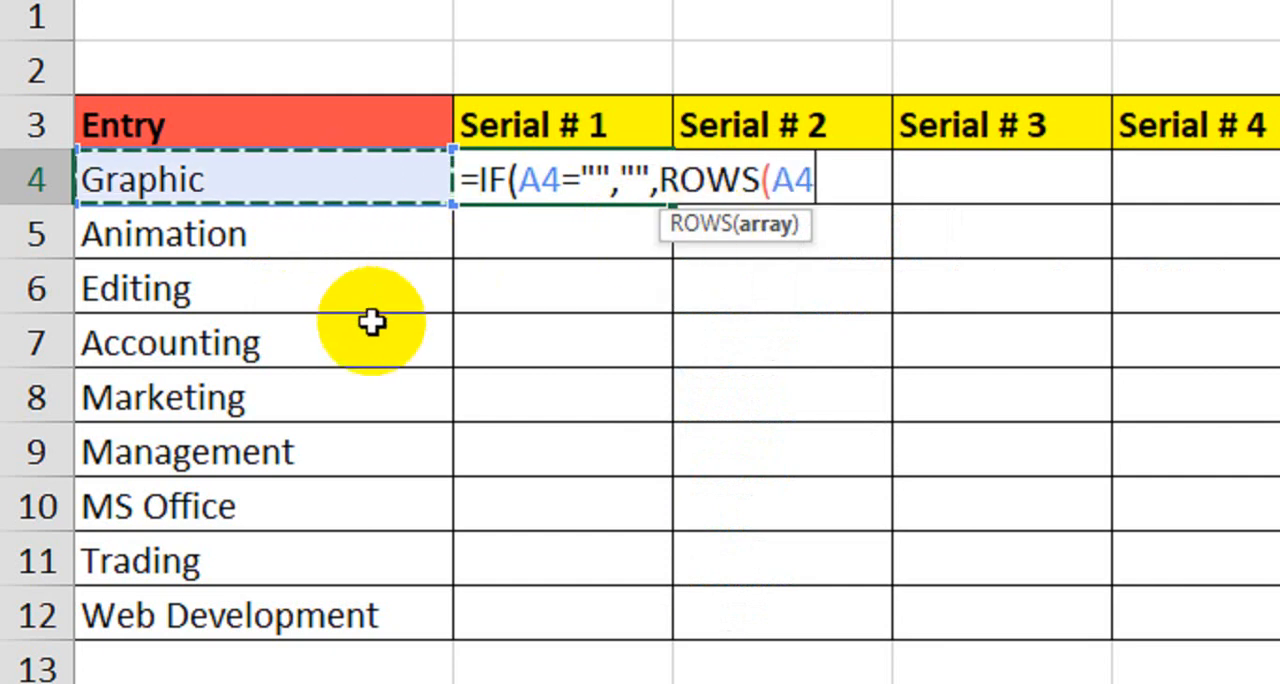
pyautogui.write(':A4')
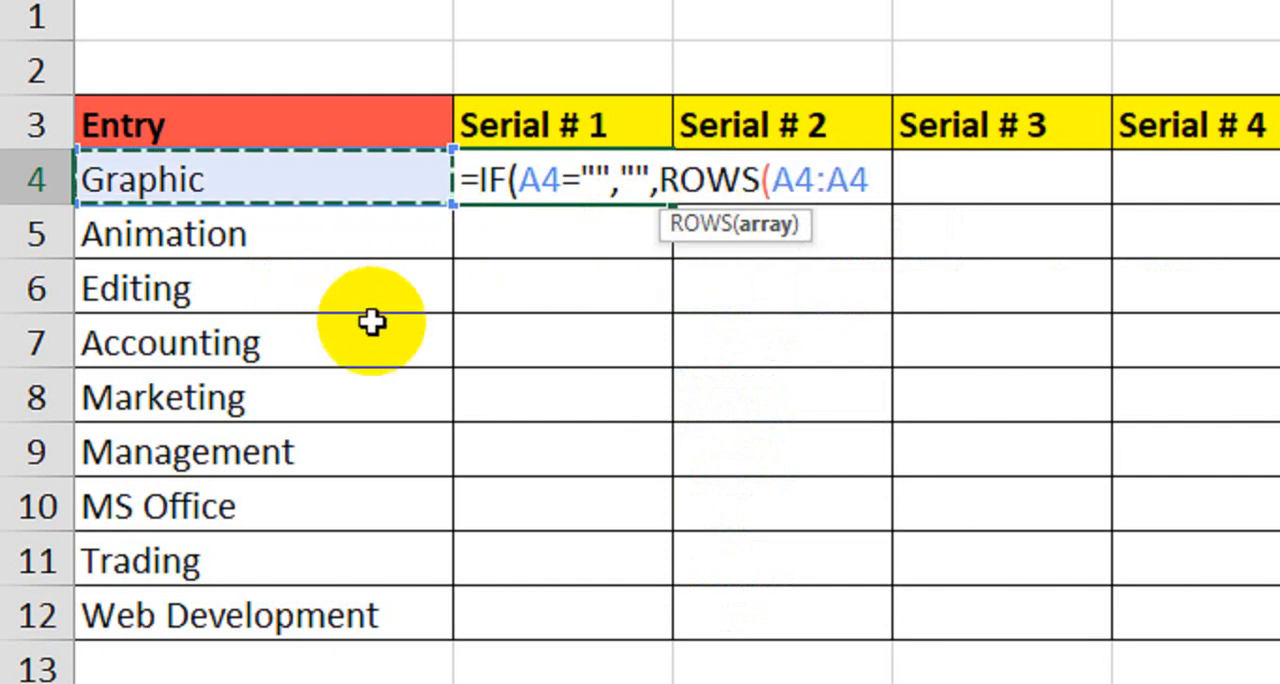
pyautogui.write(')')
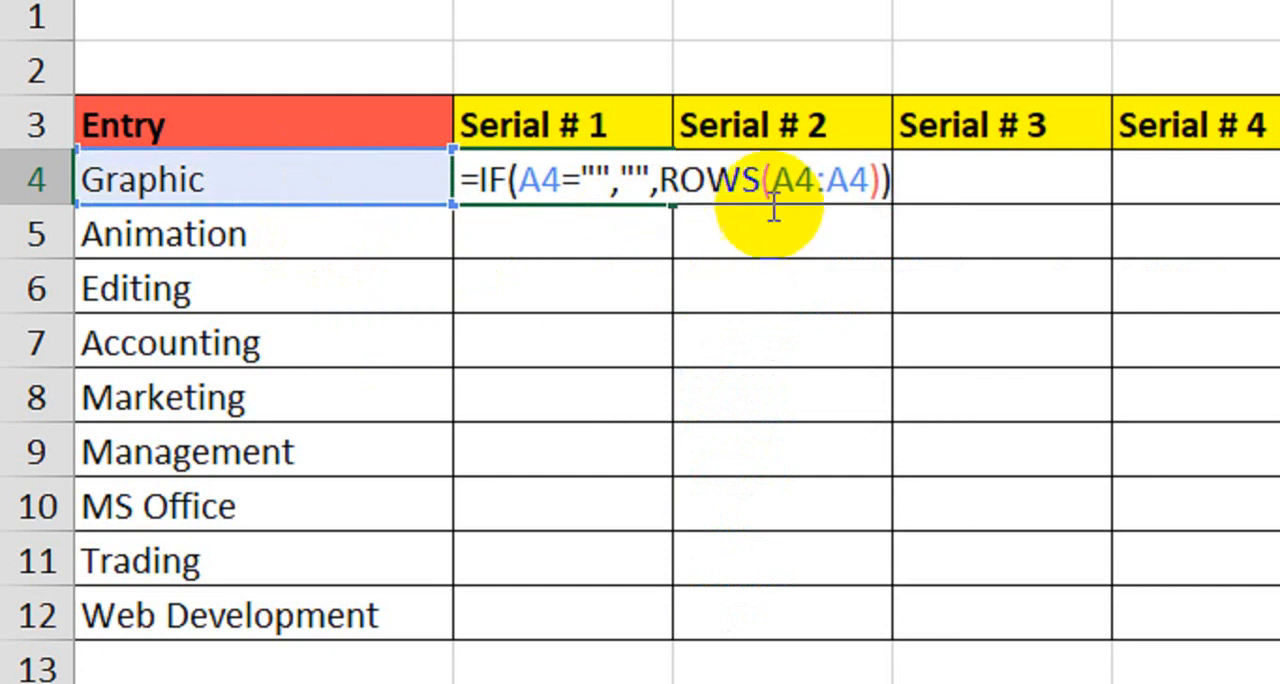
pyautogui.moveTo(815, 181); pyautogui.dragTo(779, 183)
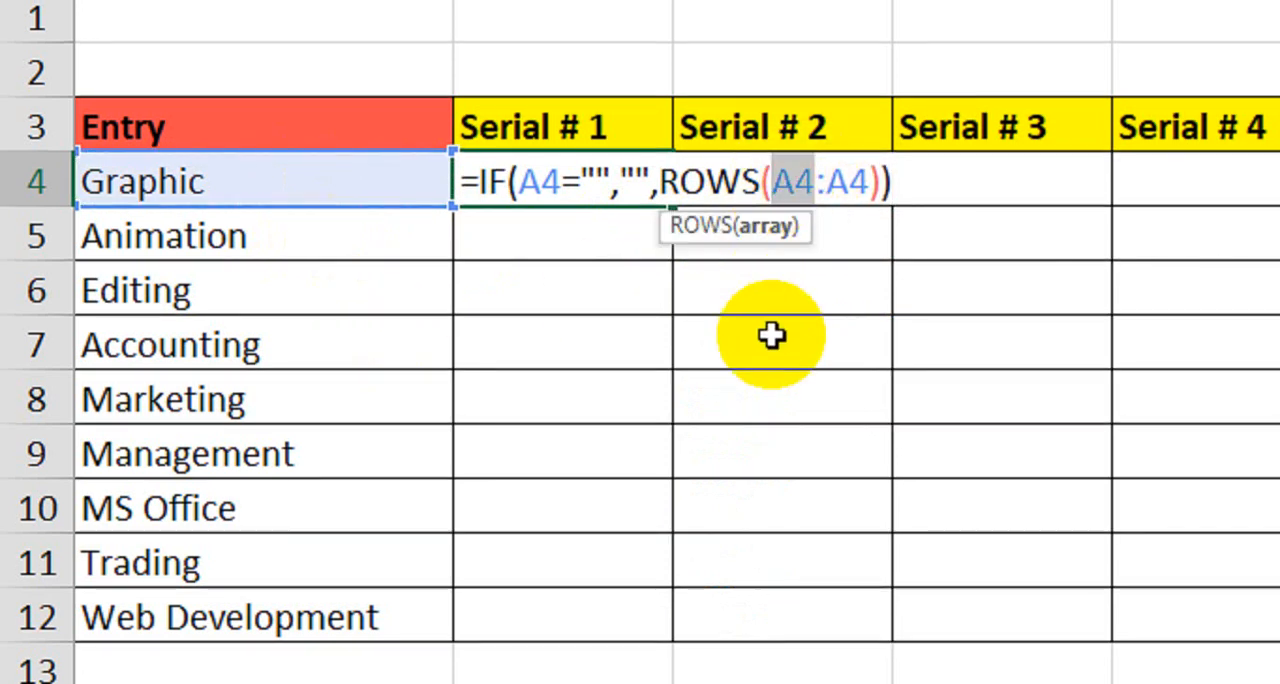
pyautogui.press('F4')
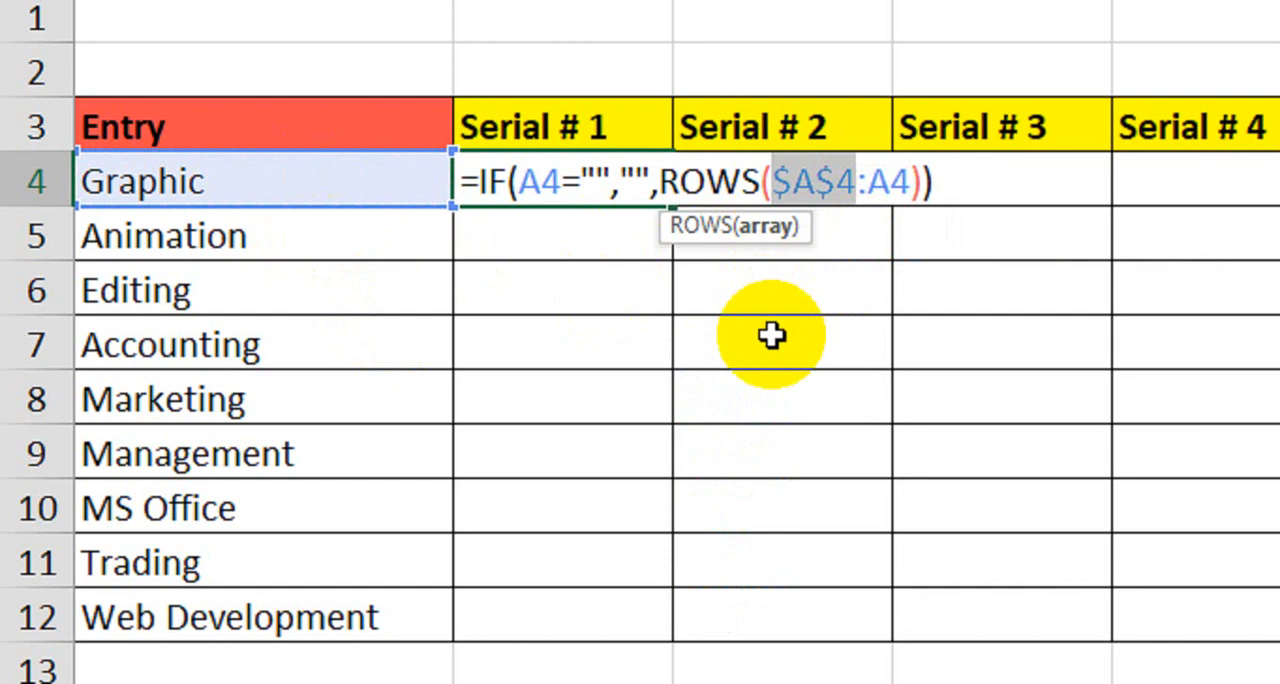
pyautogui.press('Return')
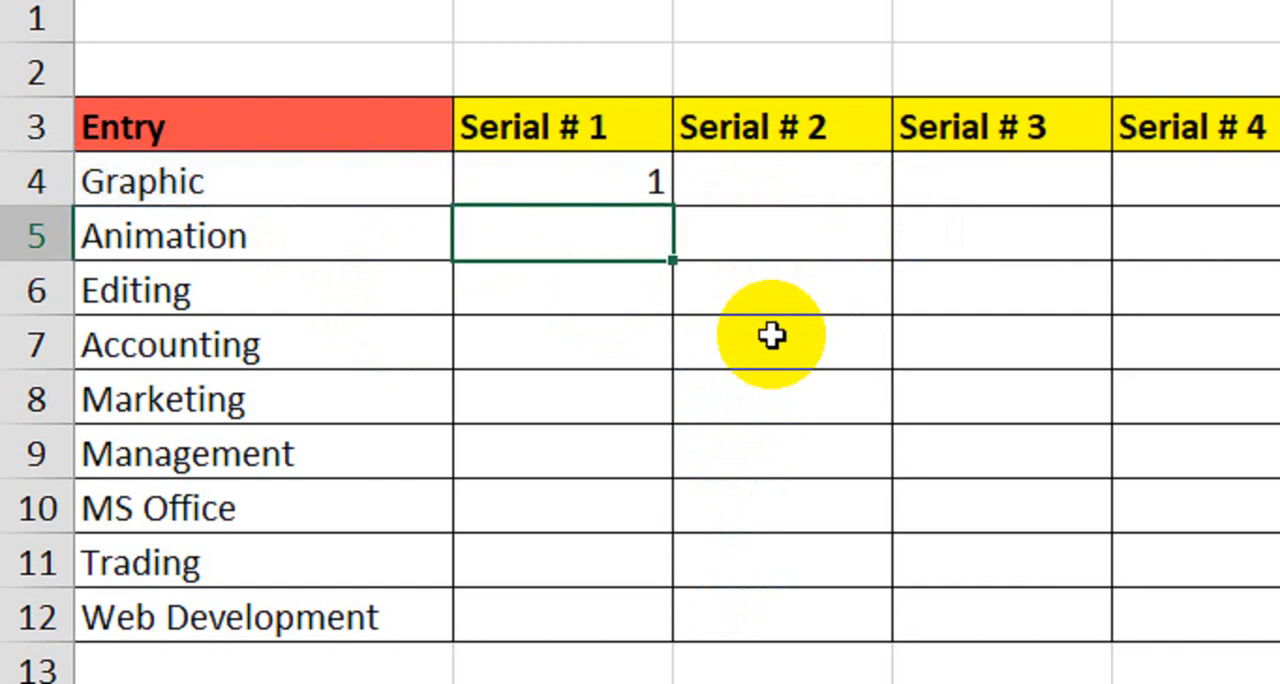
# - Fill the B4 formula down the Serial # 1 column through Web Development and on to row 15
pyautogui.click(597, 176)
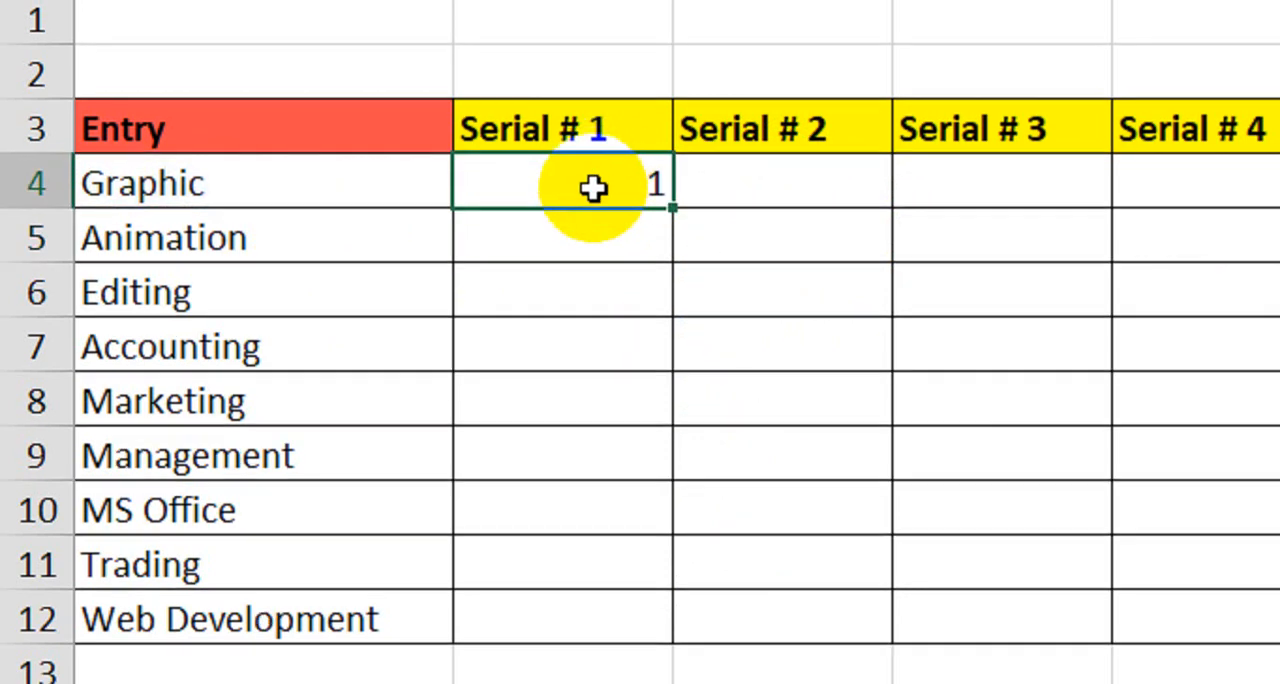
pyautogui.moveTo(671, 208); pyautogui.dragTo(654, 520)
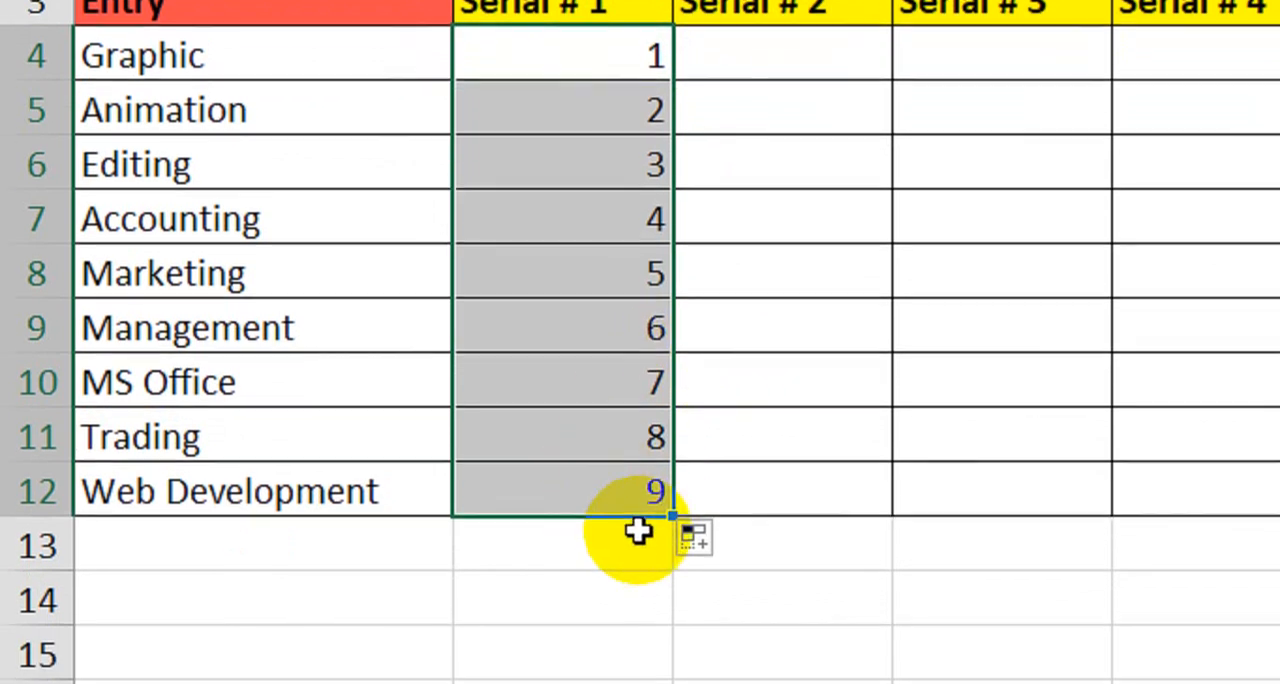
pyautogui.moveTo(666, 500); pyautogui.dragTo(663, 638)
pyautogui.click(601, 410)
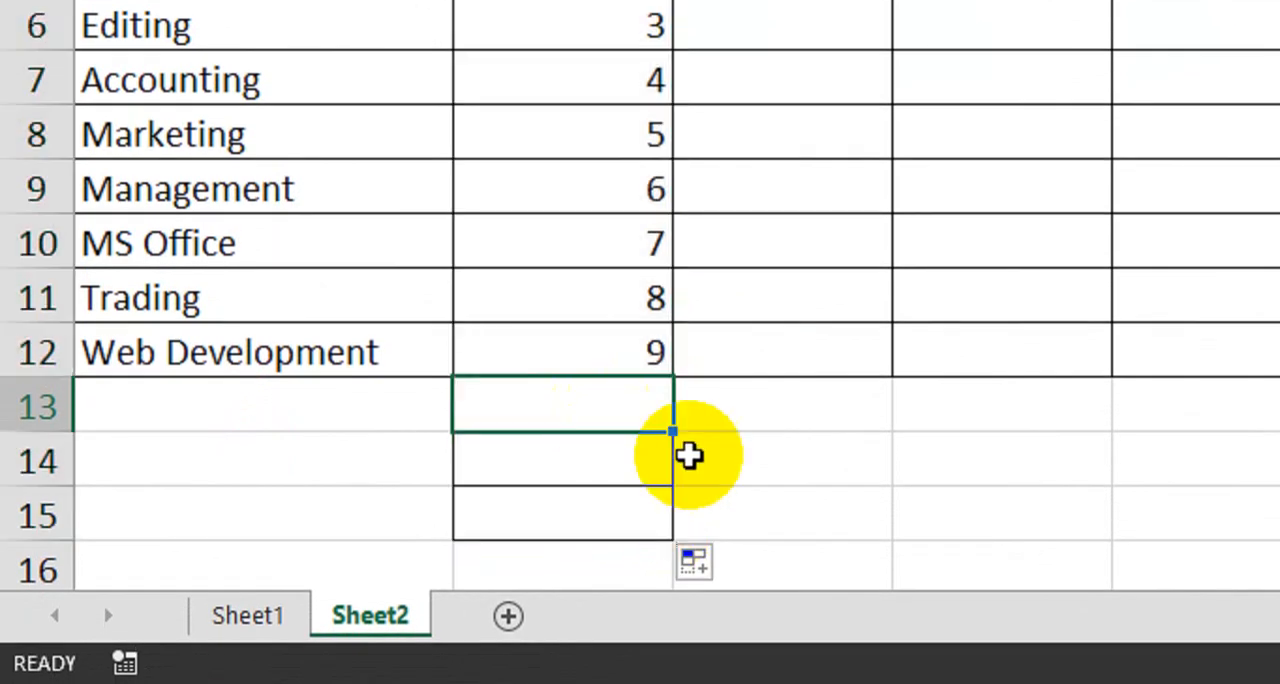
# - Test the automatic numbering by entering sds in A13, A14 and A15, and clear those test entries
pyautogui.click(370, 420)
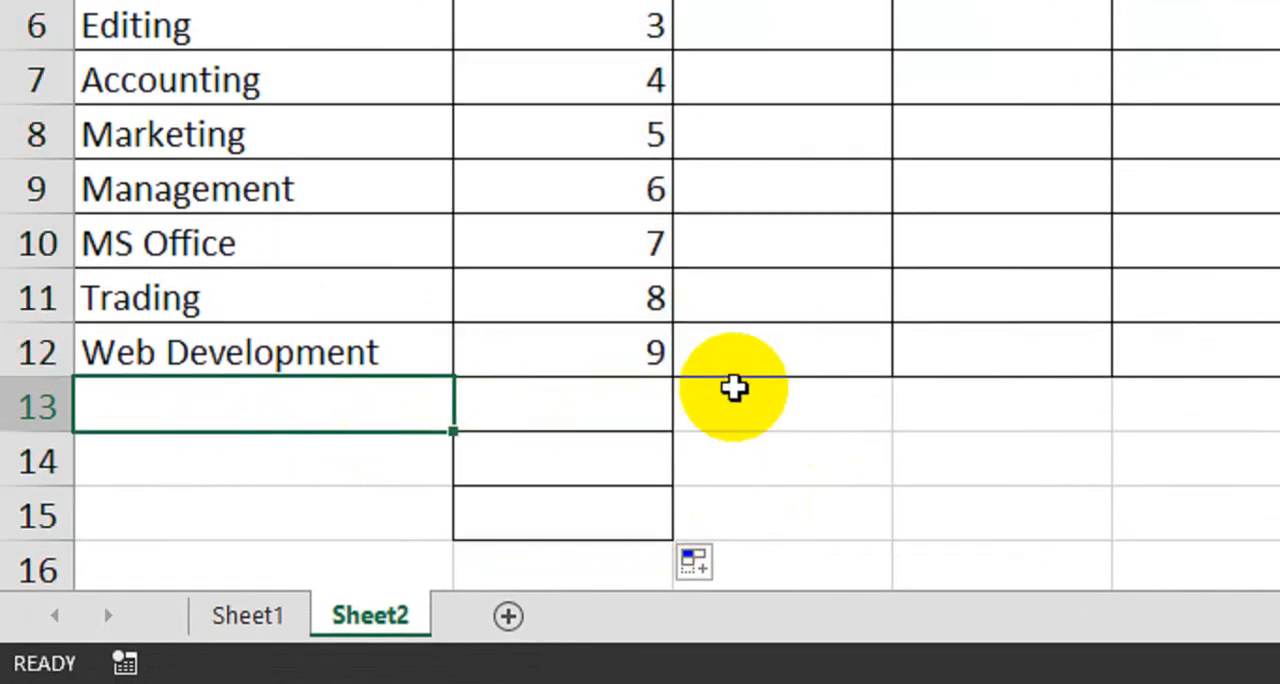
pyautogui.write('sds')
pyautogui.press('Return')
pyautogui.write('sds')
pyautogui.press('Return')
pyautogui.write('sds')
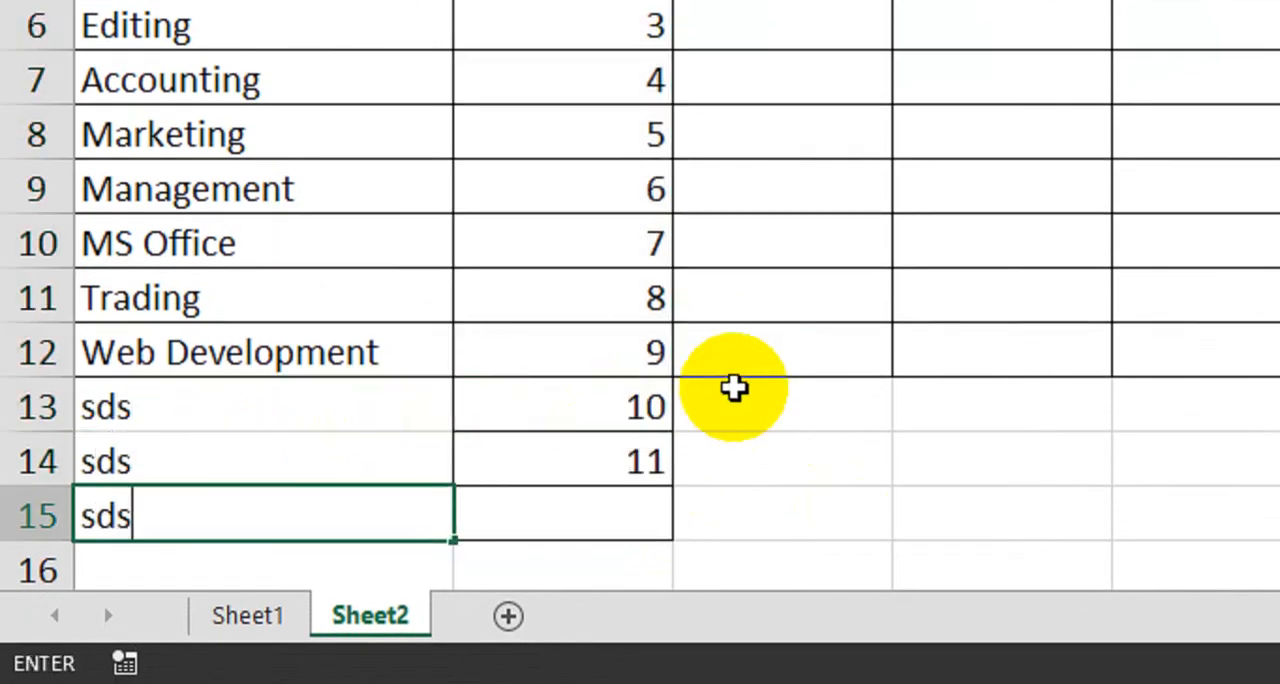
pyautogui.press('Return')
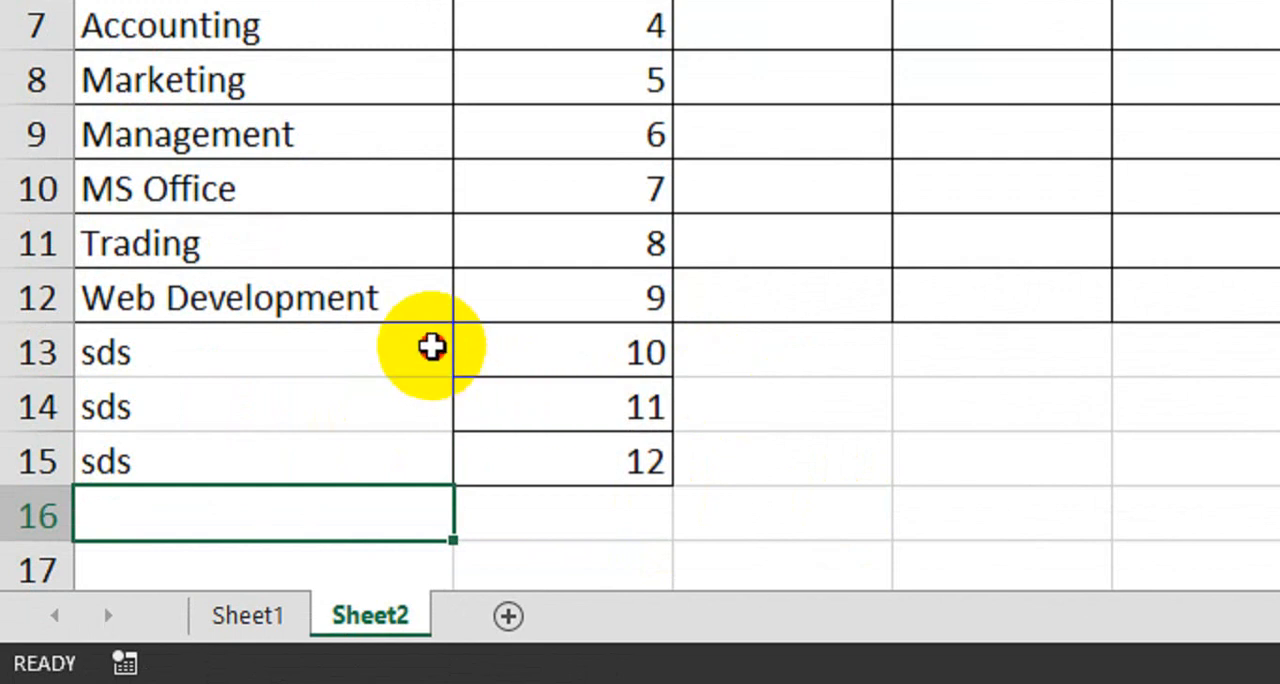
pyautogui.moveTo(431, 346); pyautogui.dragTo(391, 475)
pyautogui.press('Delete')
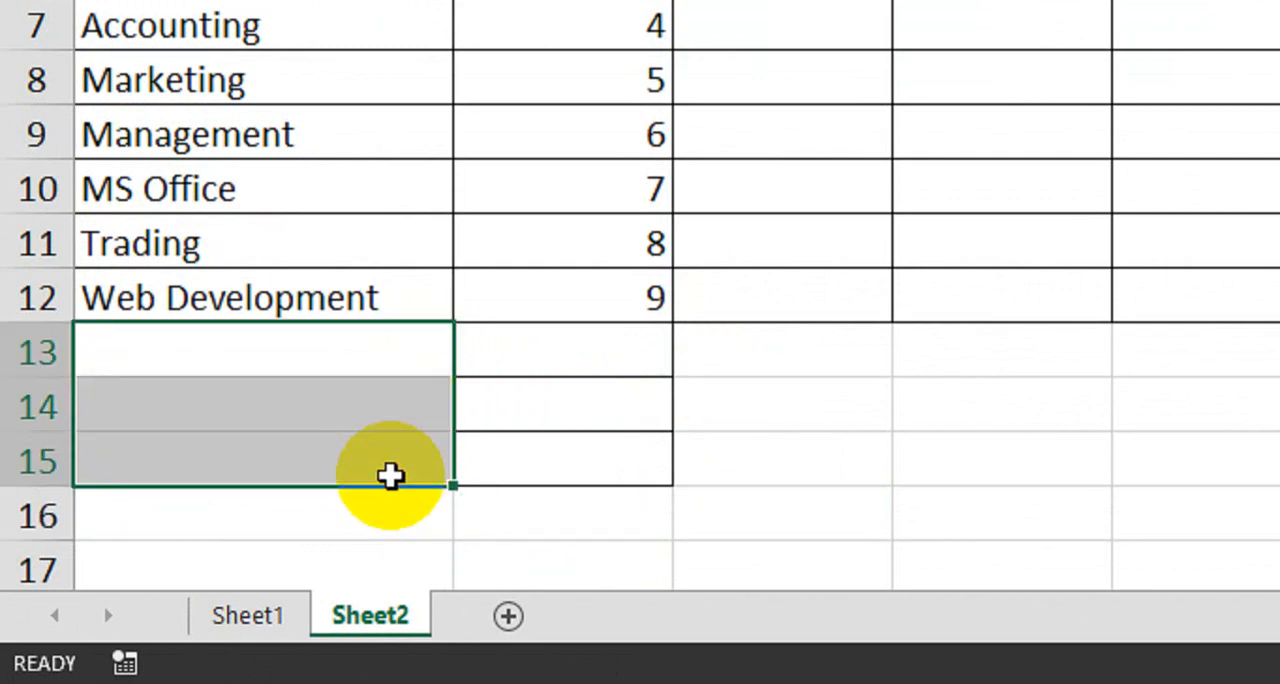
# - In C4, the first Serial # 2 cell, enter =IF(A4="","",1) to start the numbering at 1
pyautogui.scroll(5, 609, 217)
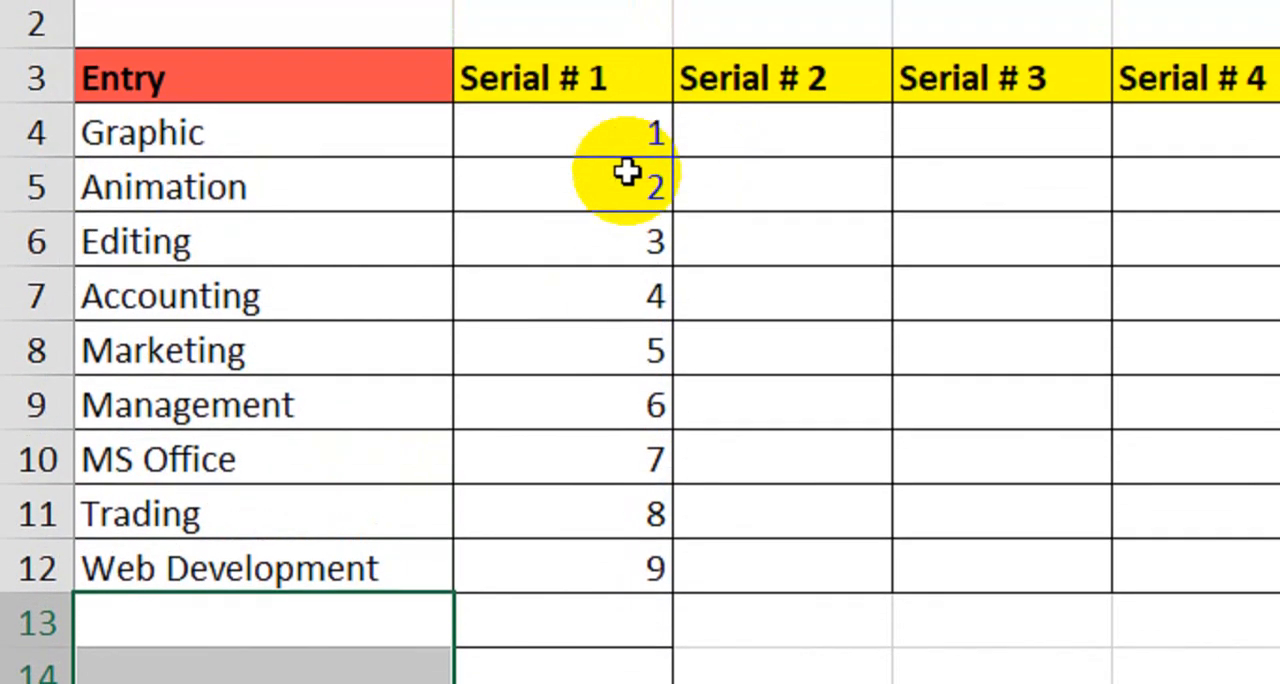
pyautogui.scroll(1, 627, 190)
pyautogui.click(735, 198)
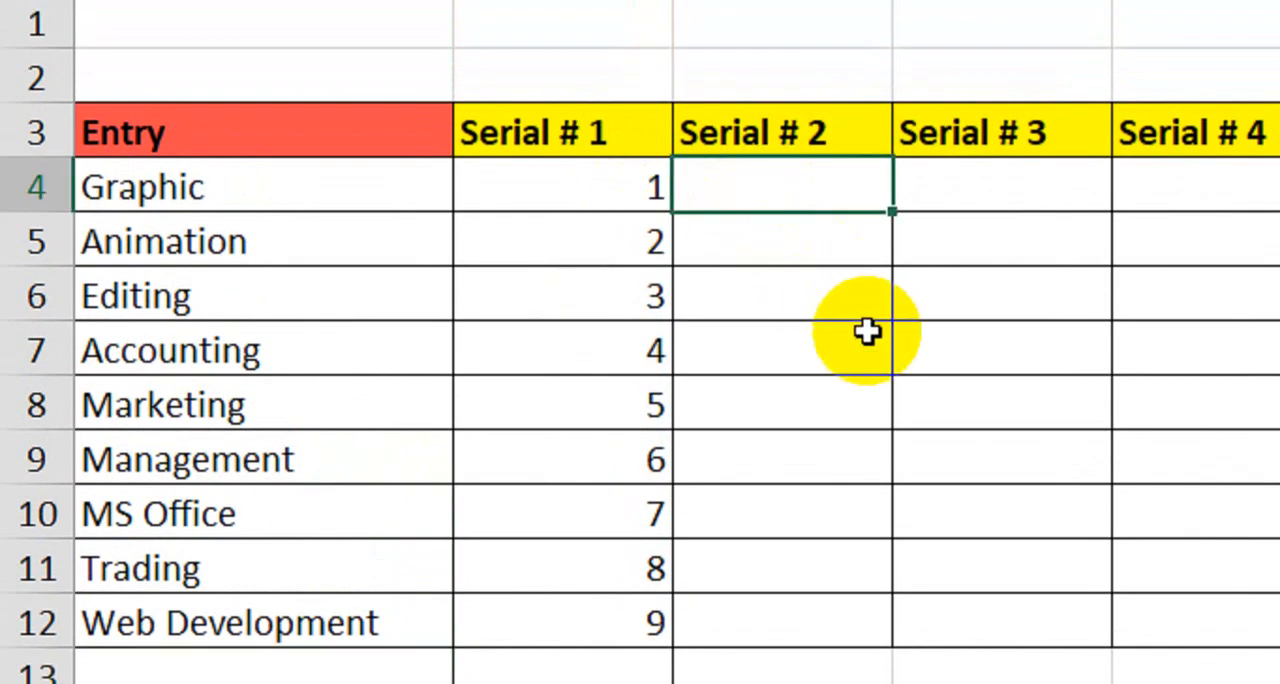
pyautogui.write('=i')
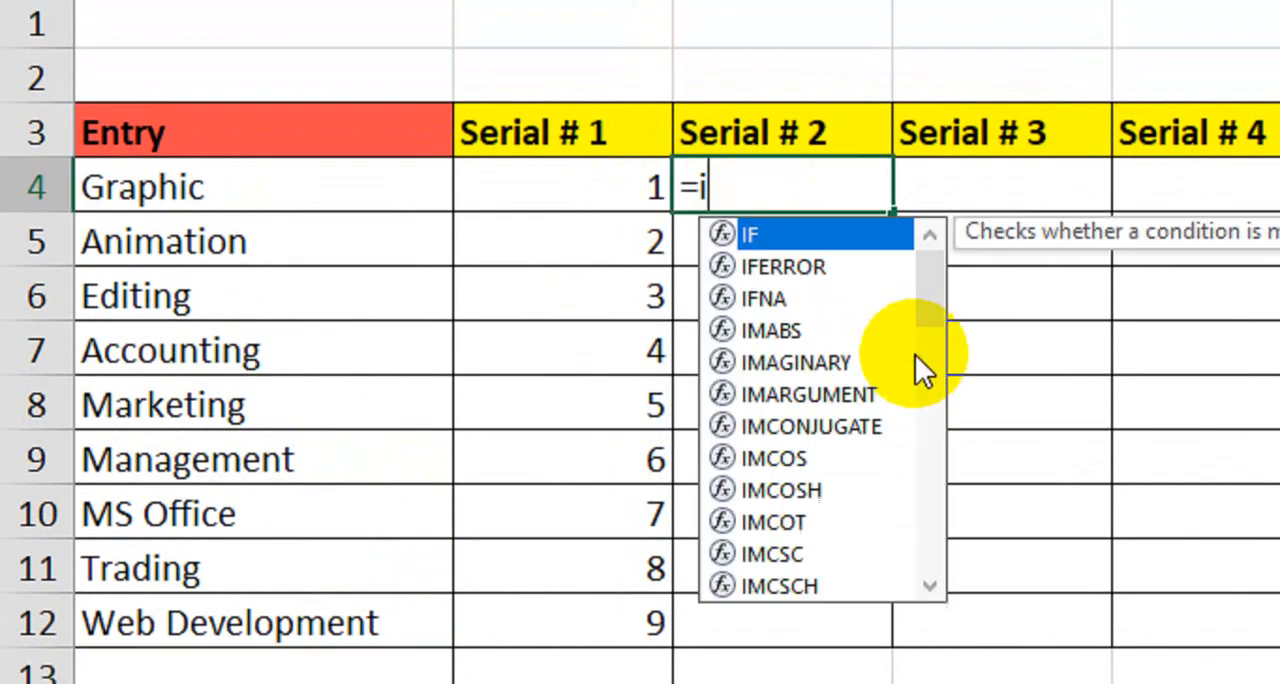
pyautogui.press('Tab')
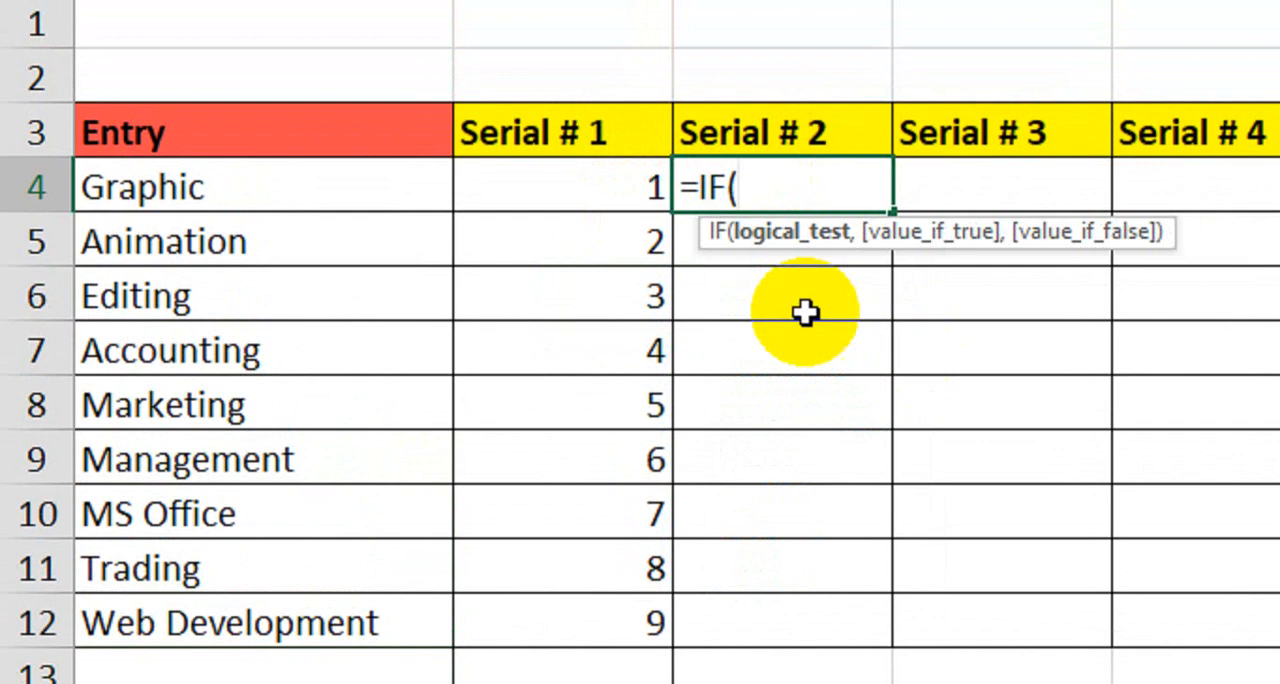
pyautogui.click(337, 180)
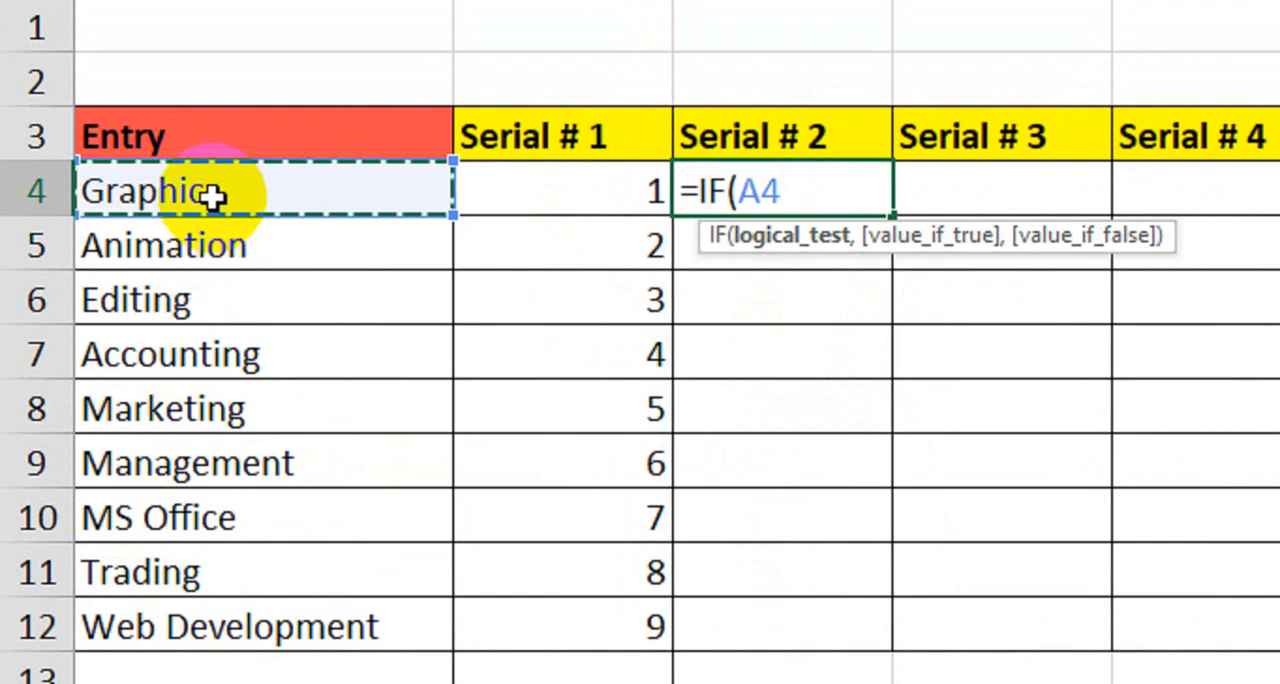
pyautogui.write('=')
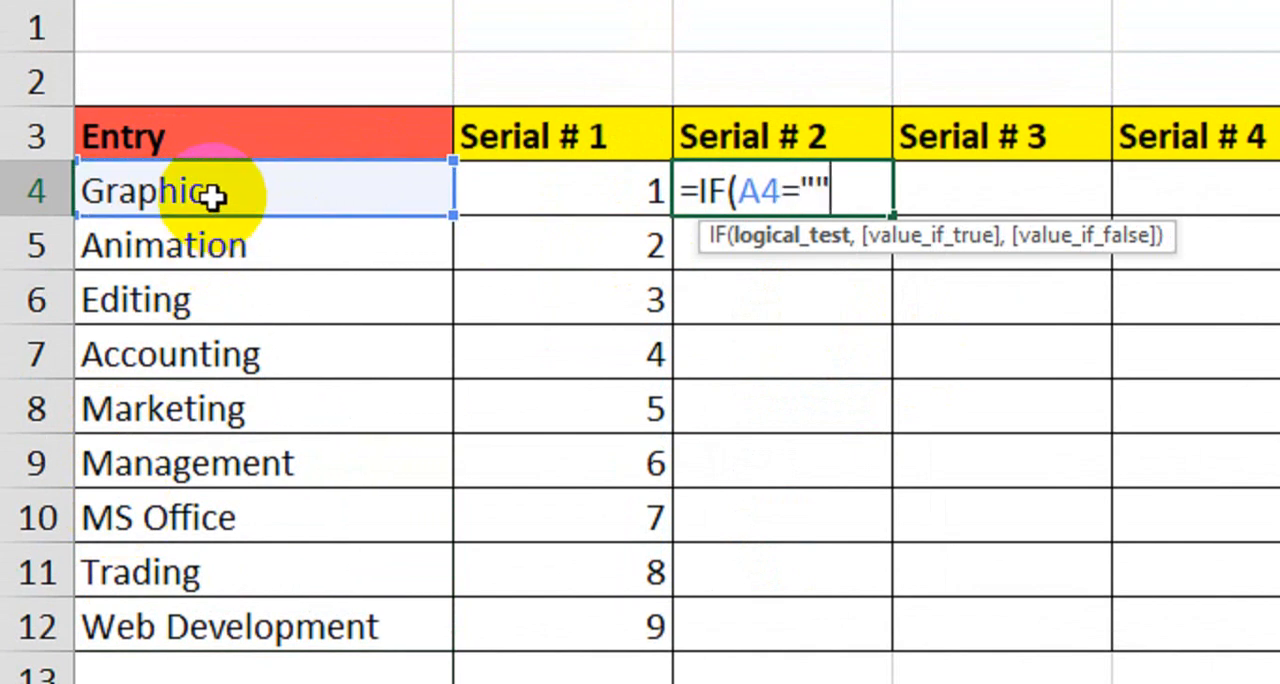
pyautogui.write('"",""')
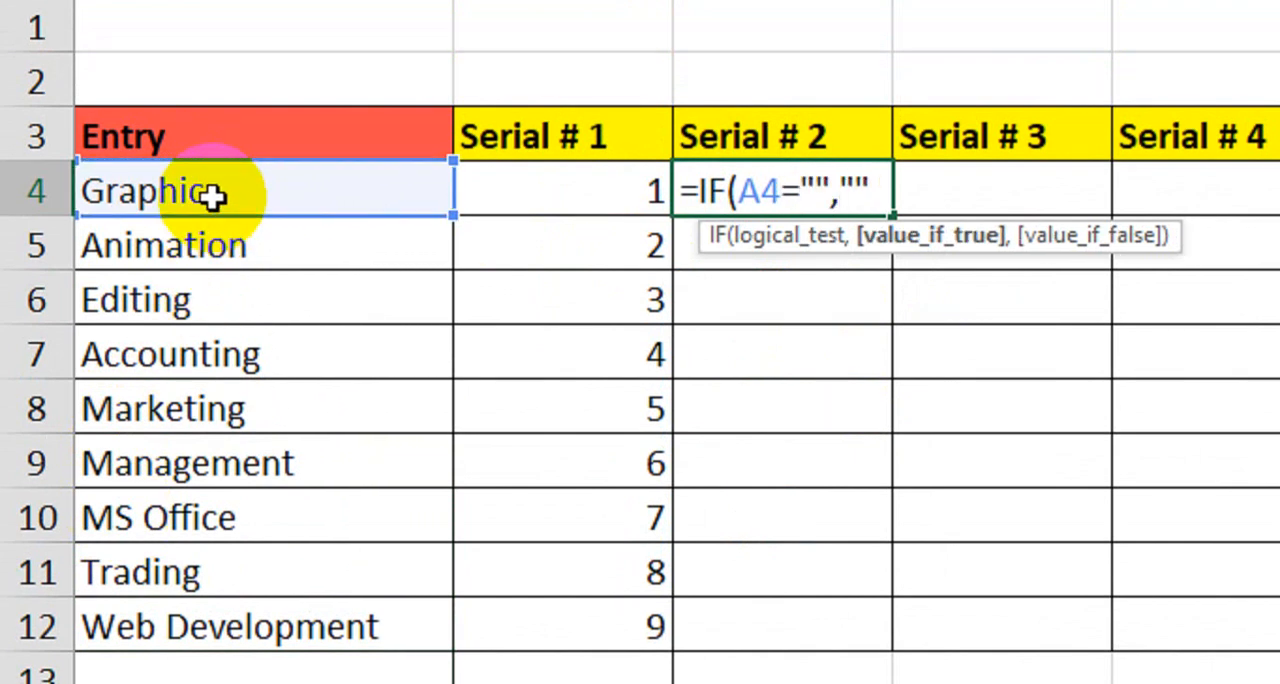
pyautogui.write(',1')
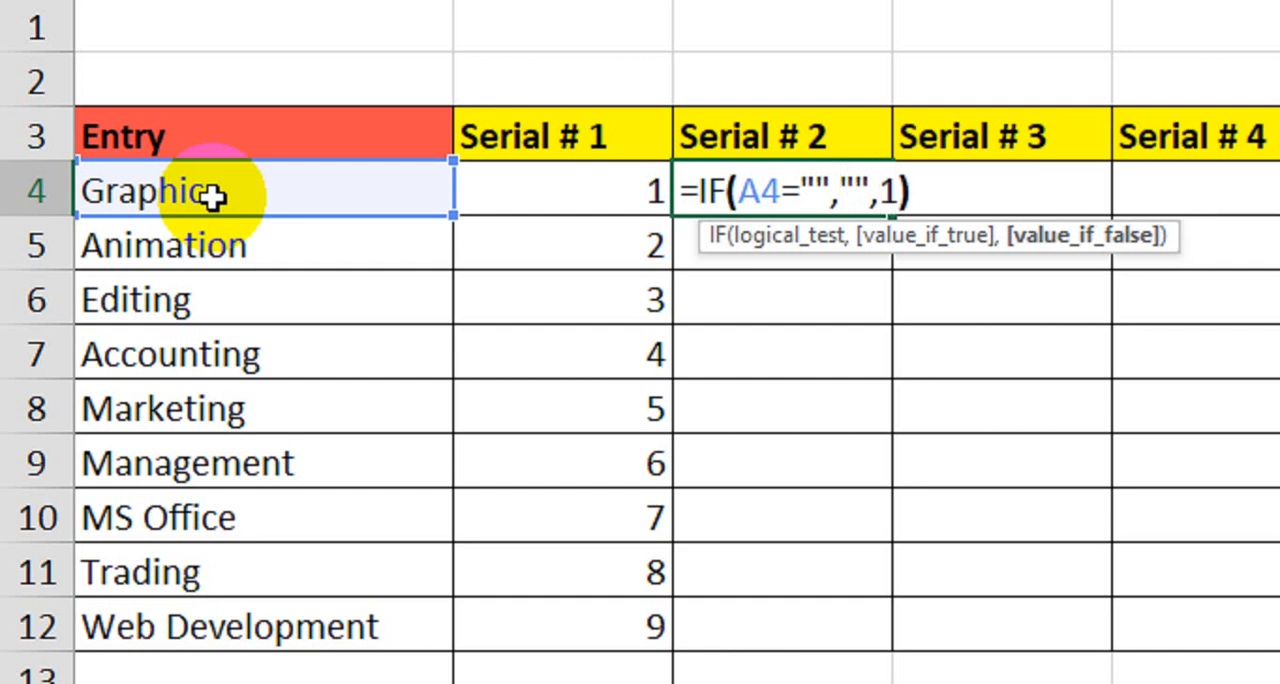
pyautogui.press('Return')
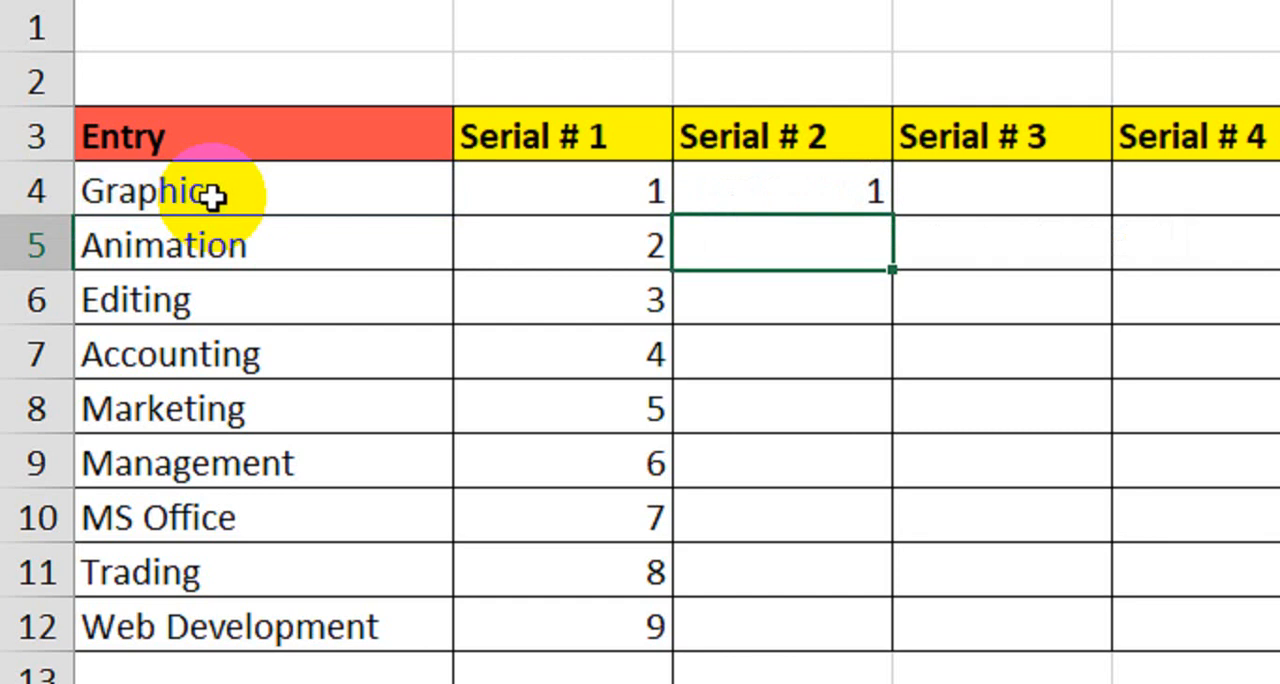
# - In C5, enter =IF(A5="","",C4+1) to add one to the number above when an entry exists
pyautogui.write('=if')
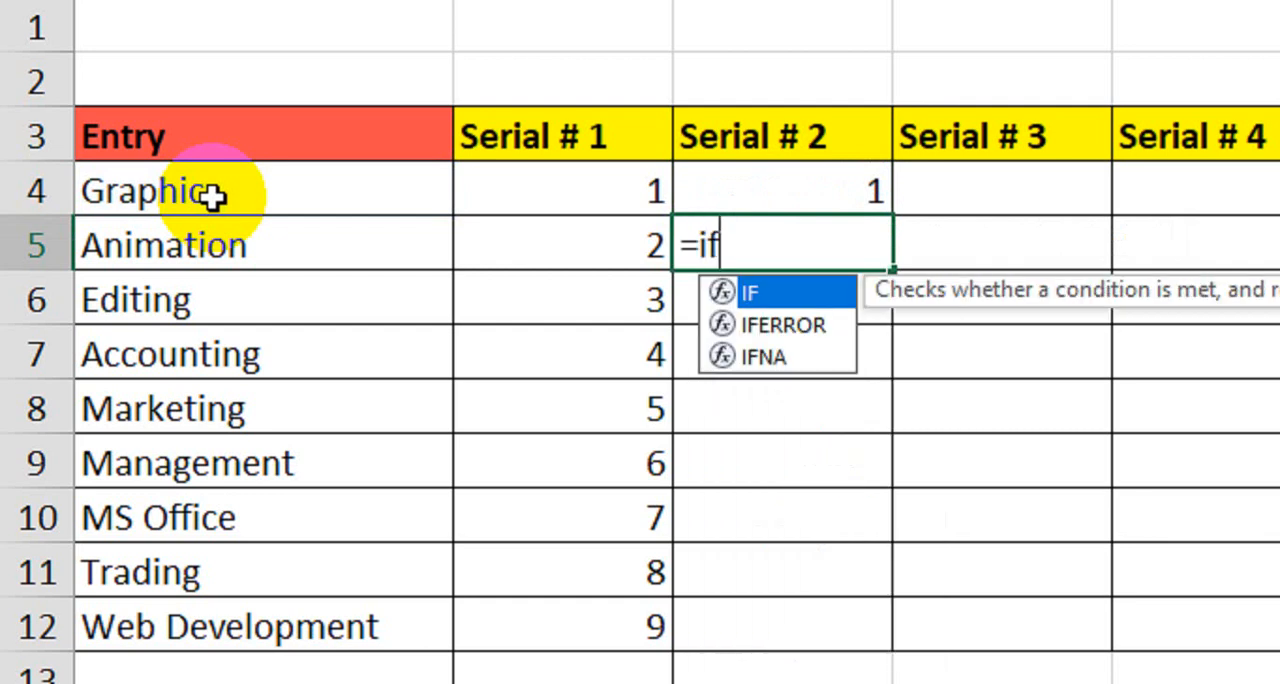
pyautogui.press('Tab')
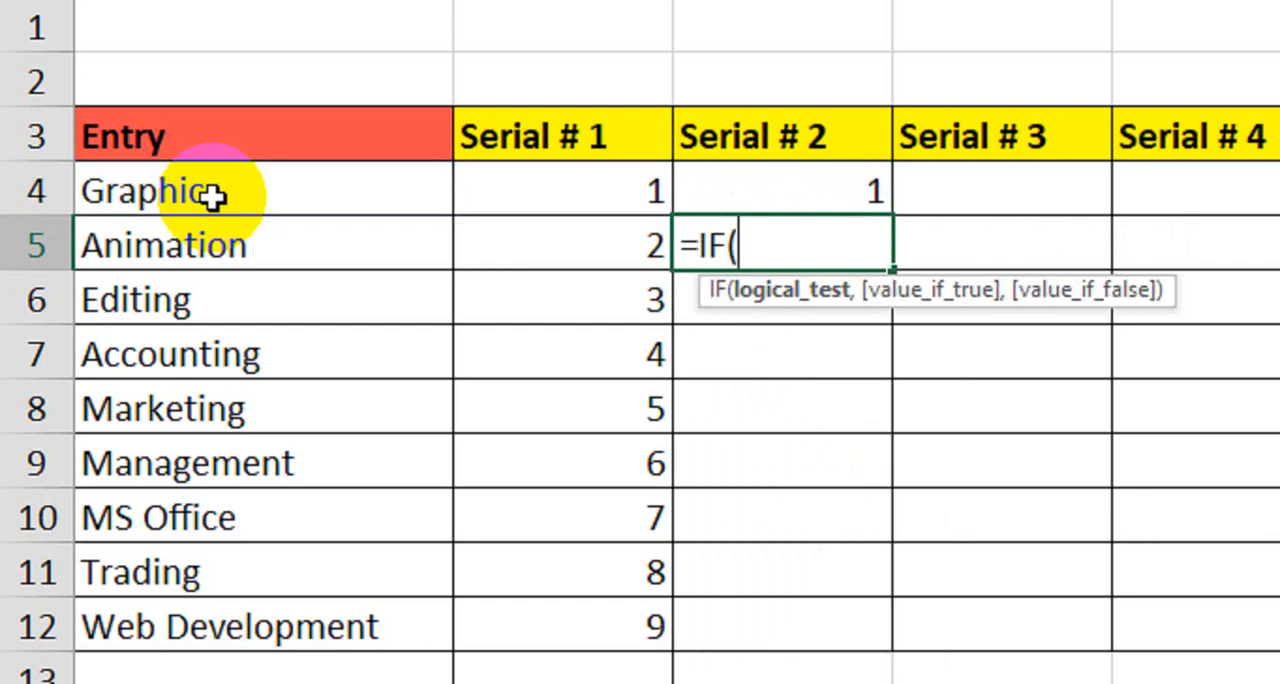
pyautogui.click(163, 243)
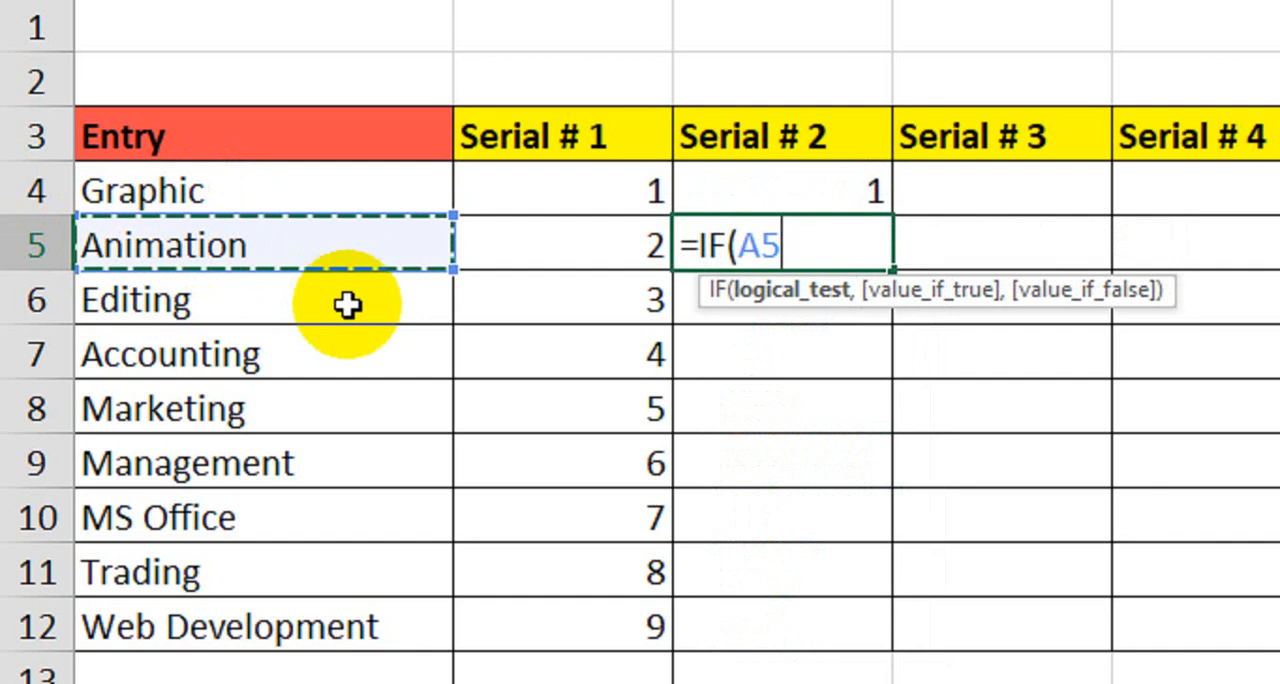
pyautogui.write('=""')
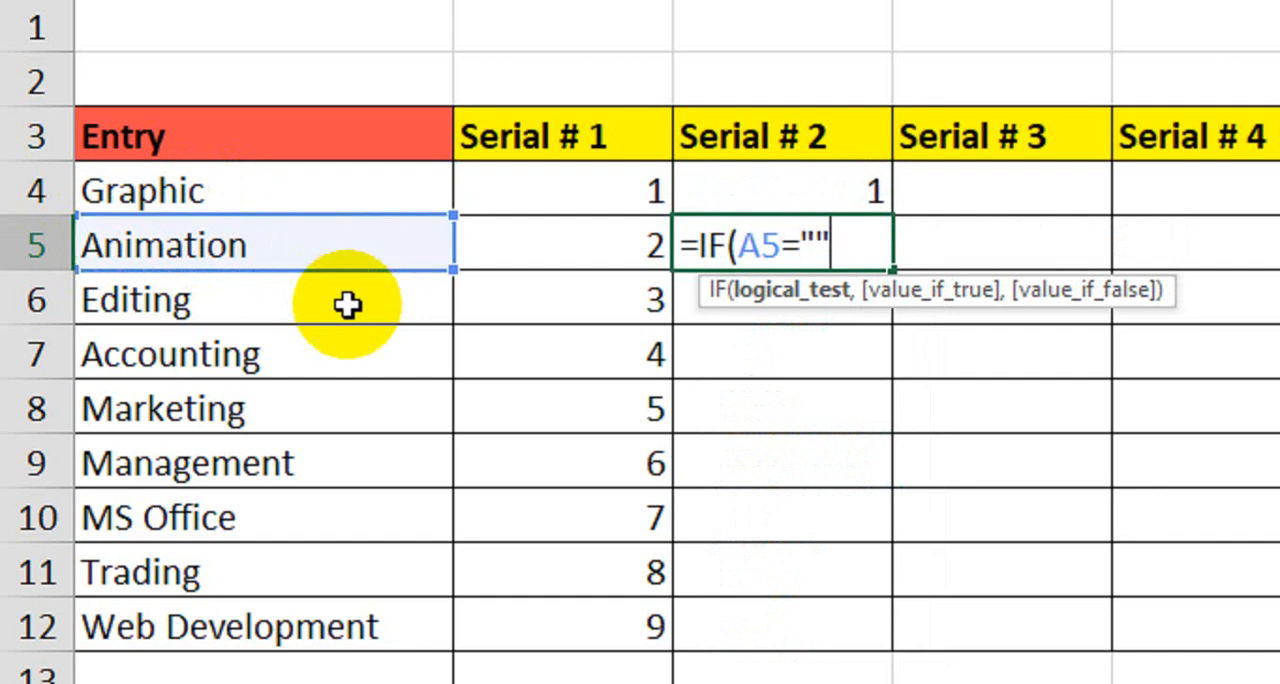
pyautogui.write(',')
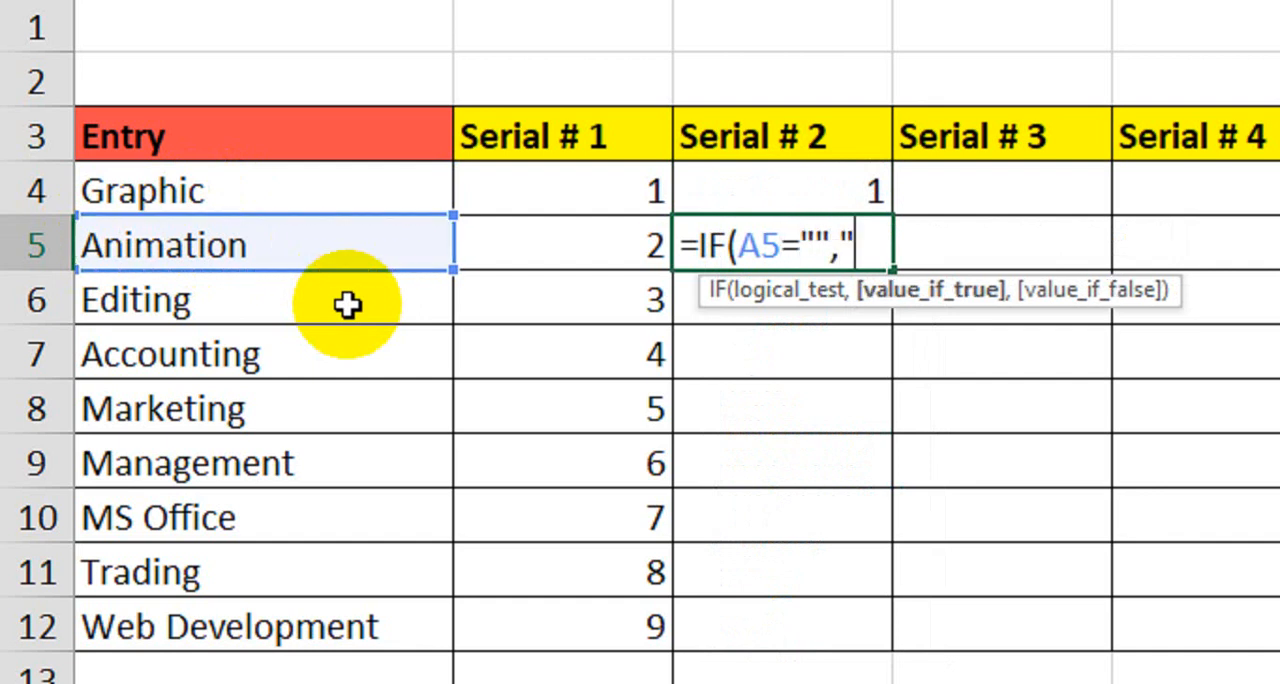
pyautogui.write('"",')
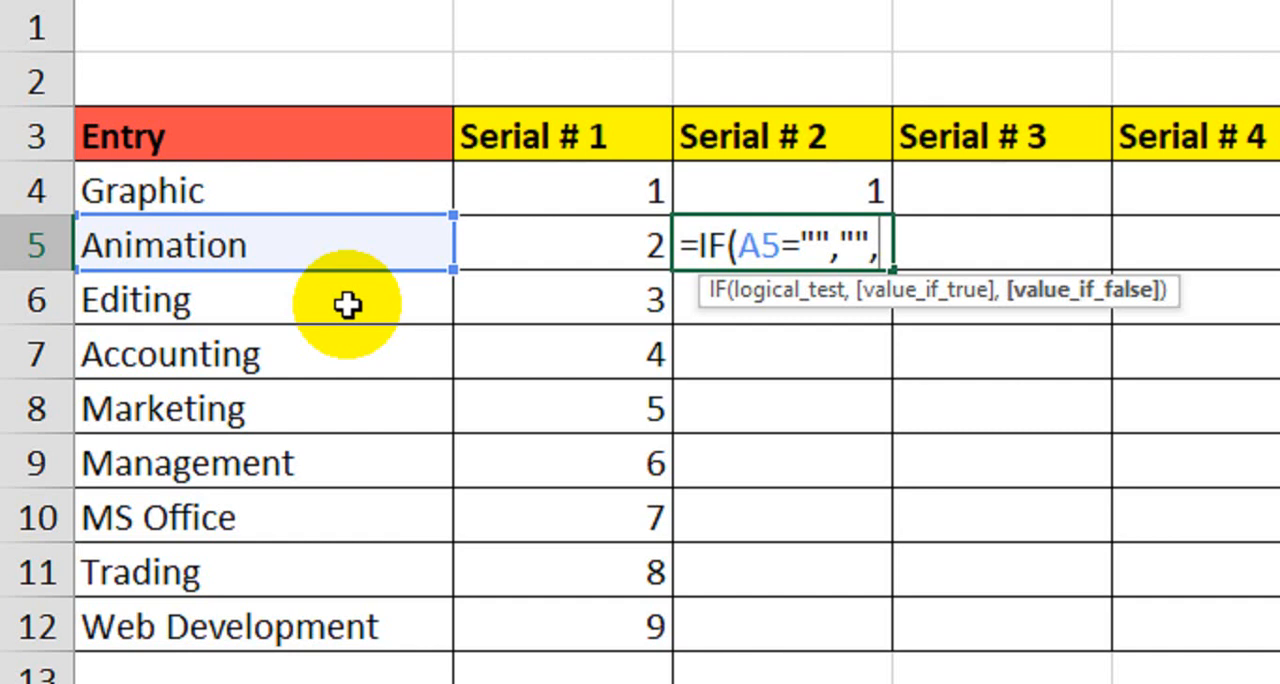
pyautogui.click(831, 186)
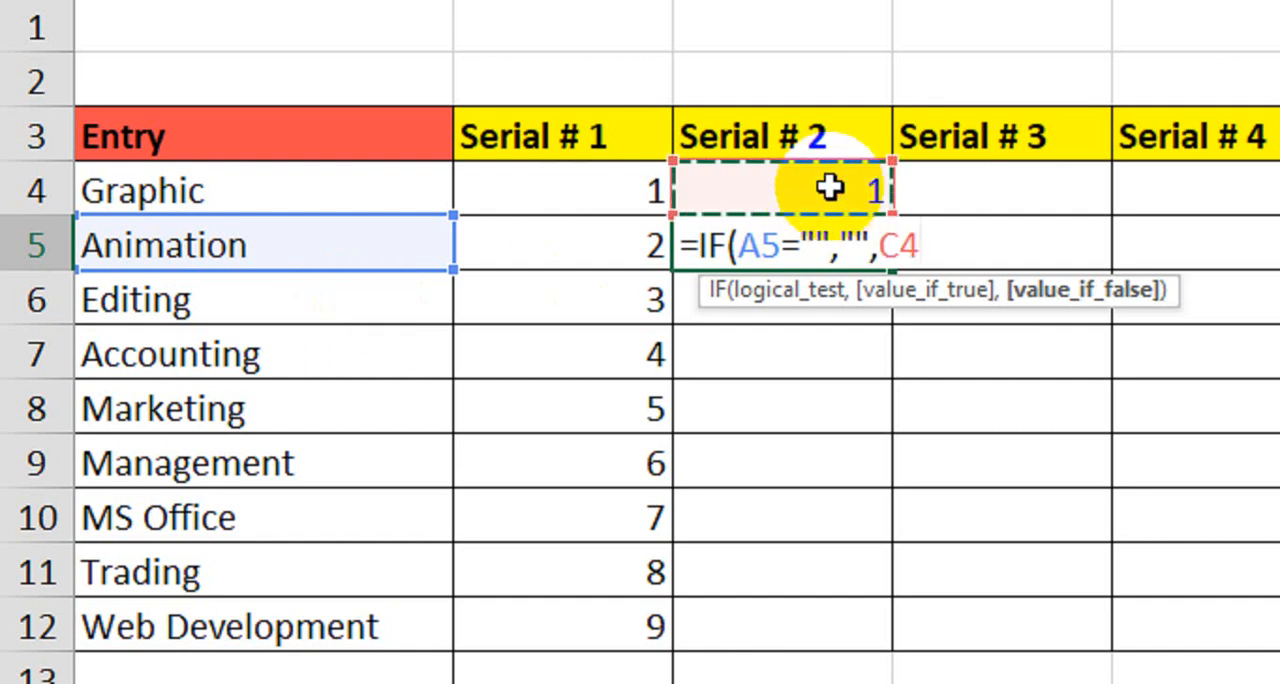
pyautogui.write('+1')
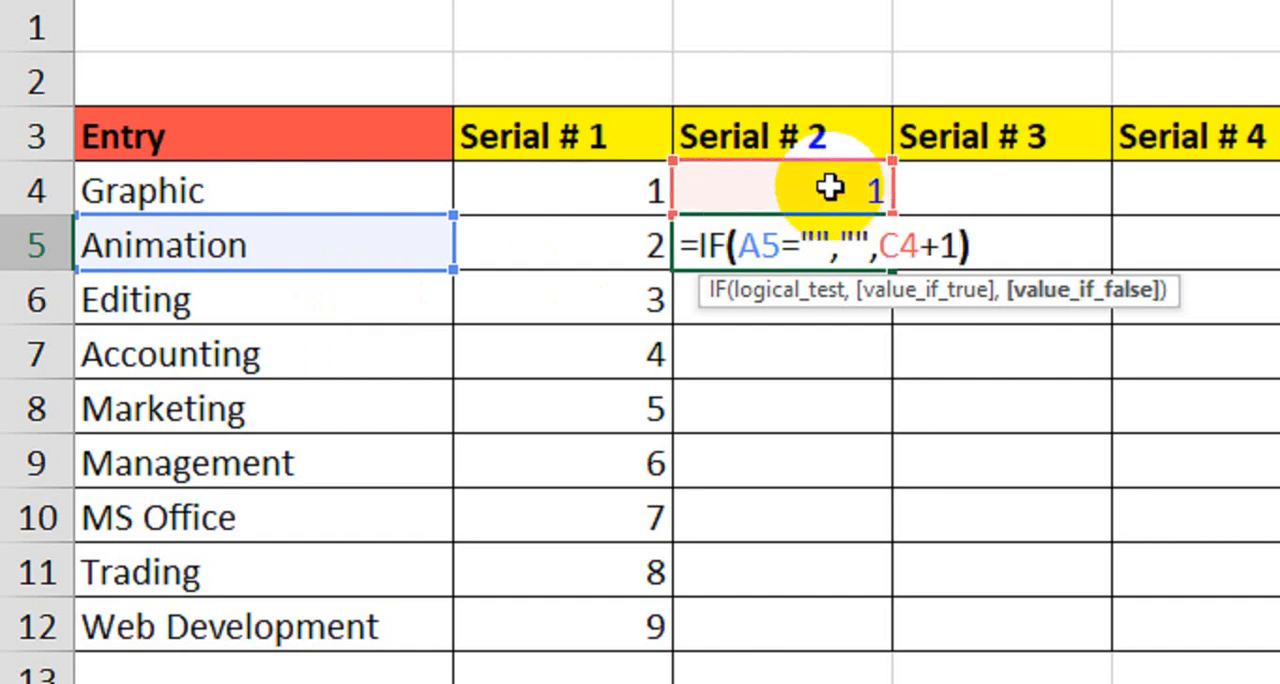
pyautogui.press('Return')
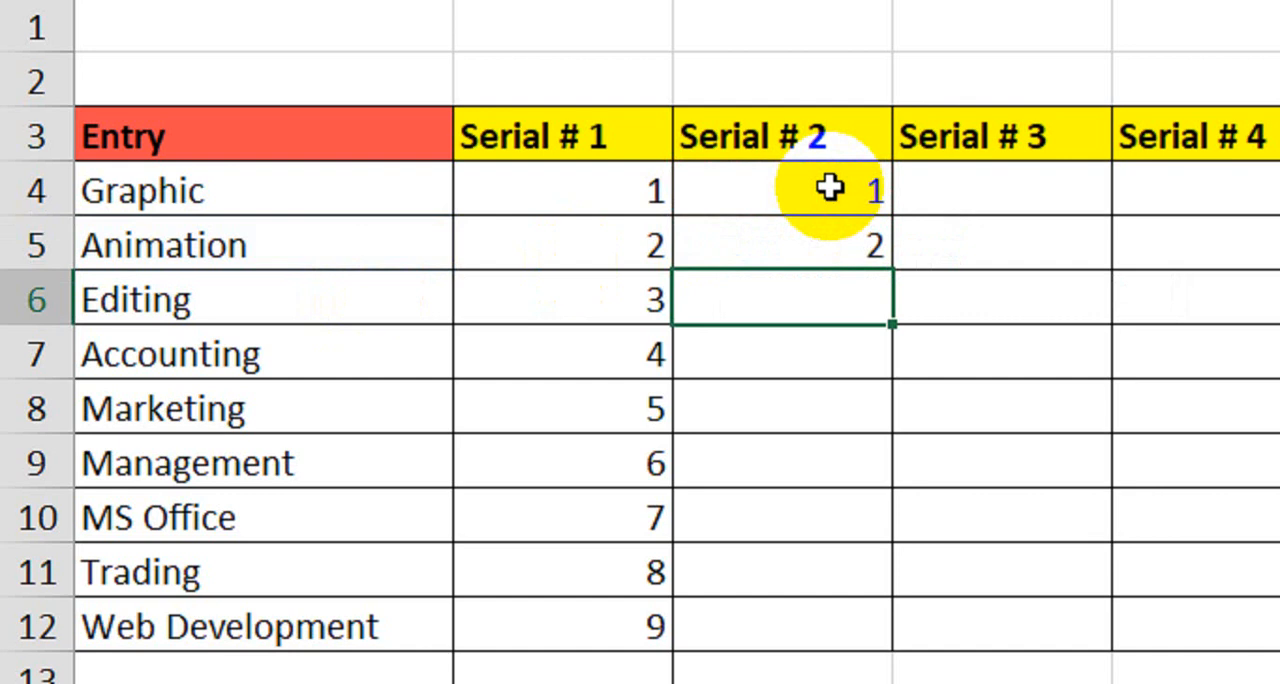
# - Fill the C5 formula down the Serial # 2 column through Web Development and on to row 15
pyautogui.click(882, 258)
pyautogui.moveTo(891, 268); pyautogui.dragTo(856, 664)
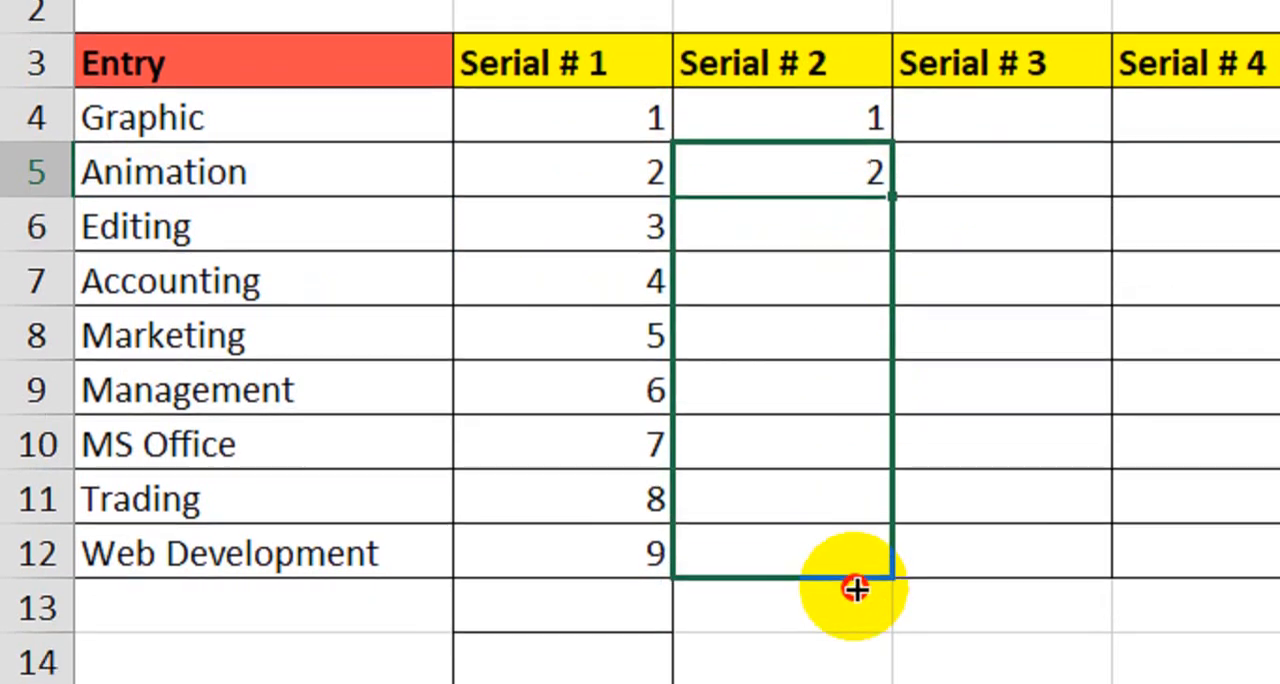
pyautogui.moveTo(856, 590); pyautogui.dragTo(887, 683)
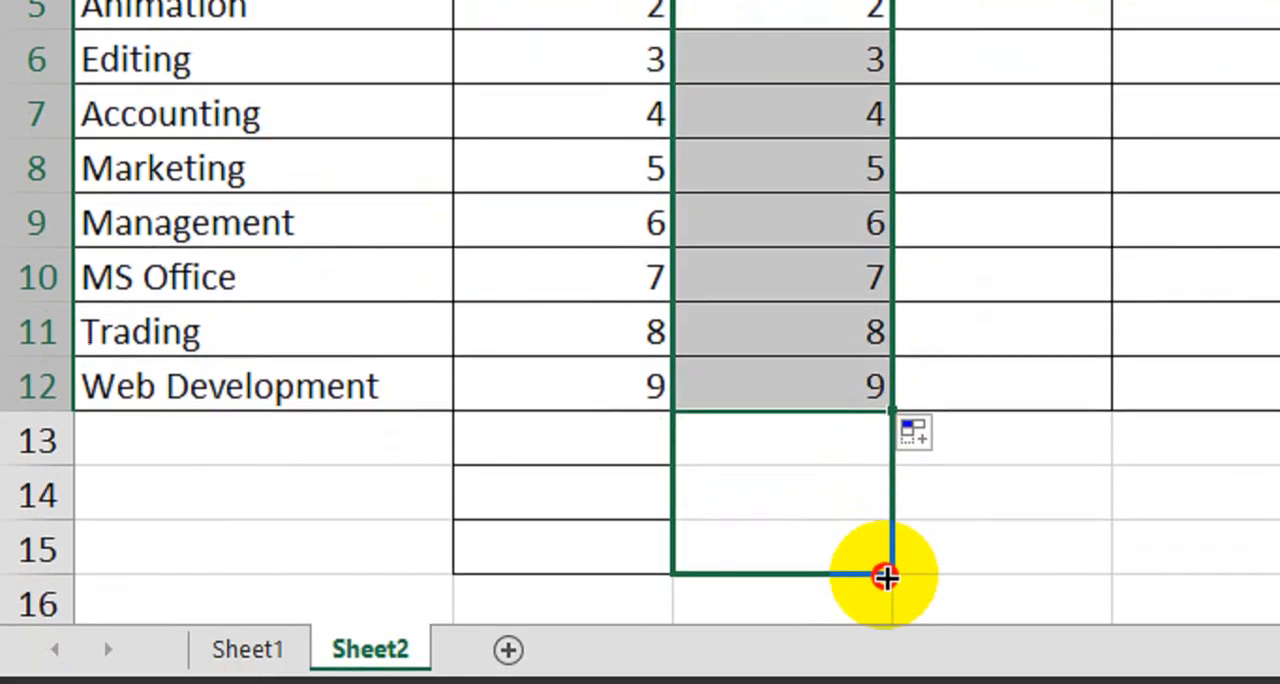
pyautogui.moveTo(887, 577); pyautogui.dragTo(886, 543)
# - Test the numbering by entering wewe in A13 and asas in A14 and A15, and clear those test entries
pyautogui.click(364, 434)
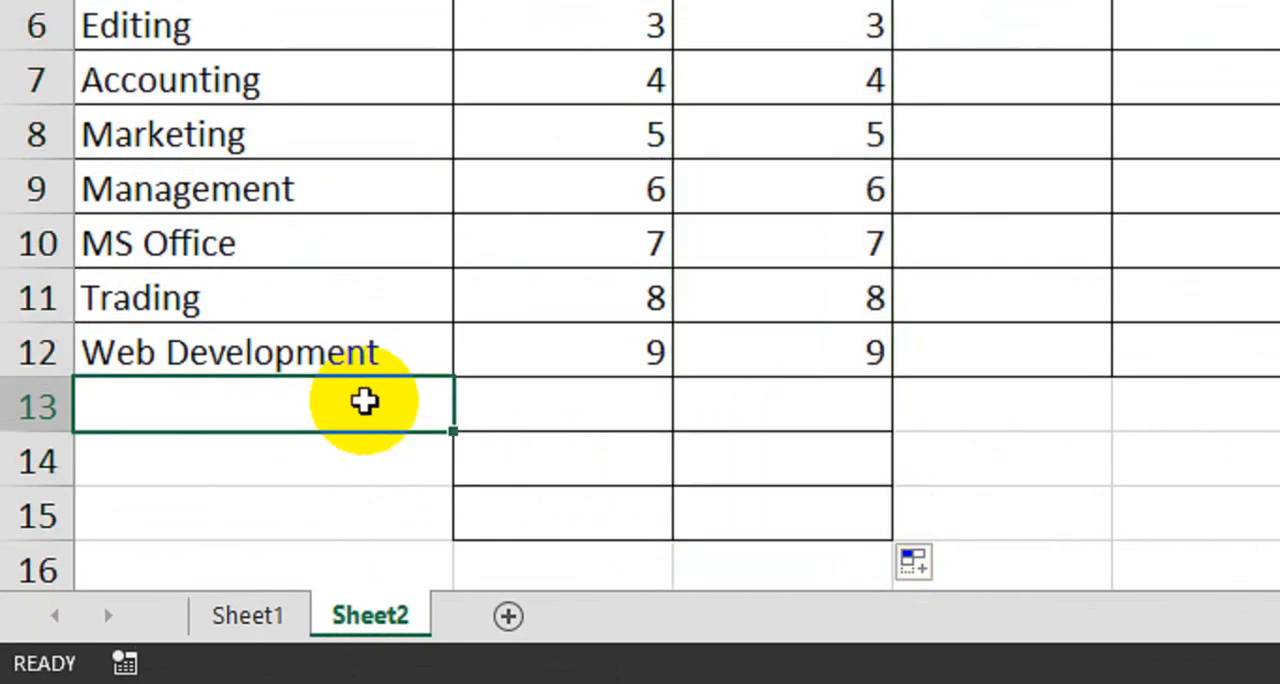
pyautogui.write('wewe')
pyautogui.press('Return')
pyautogui.write('asas')
pyautogui.press('Return')
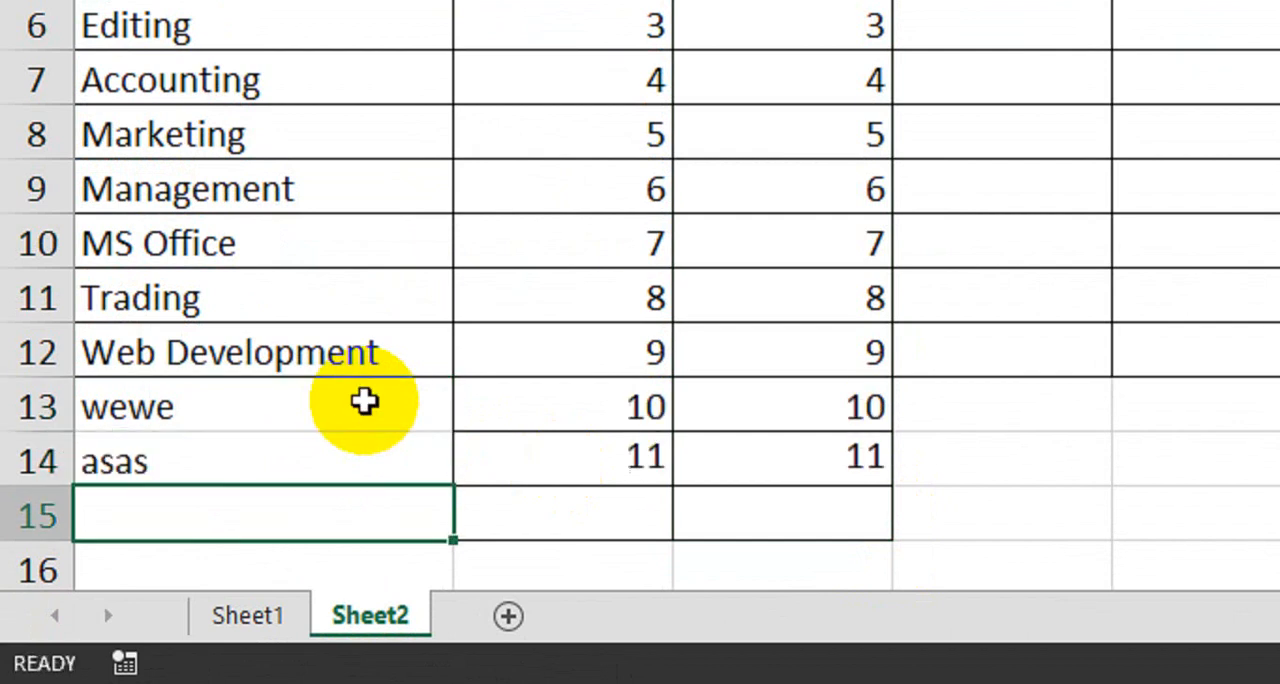
pyautogui.write('asas')
pyautogui.press('Return')
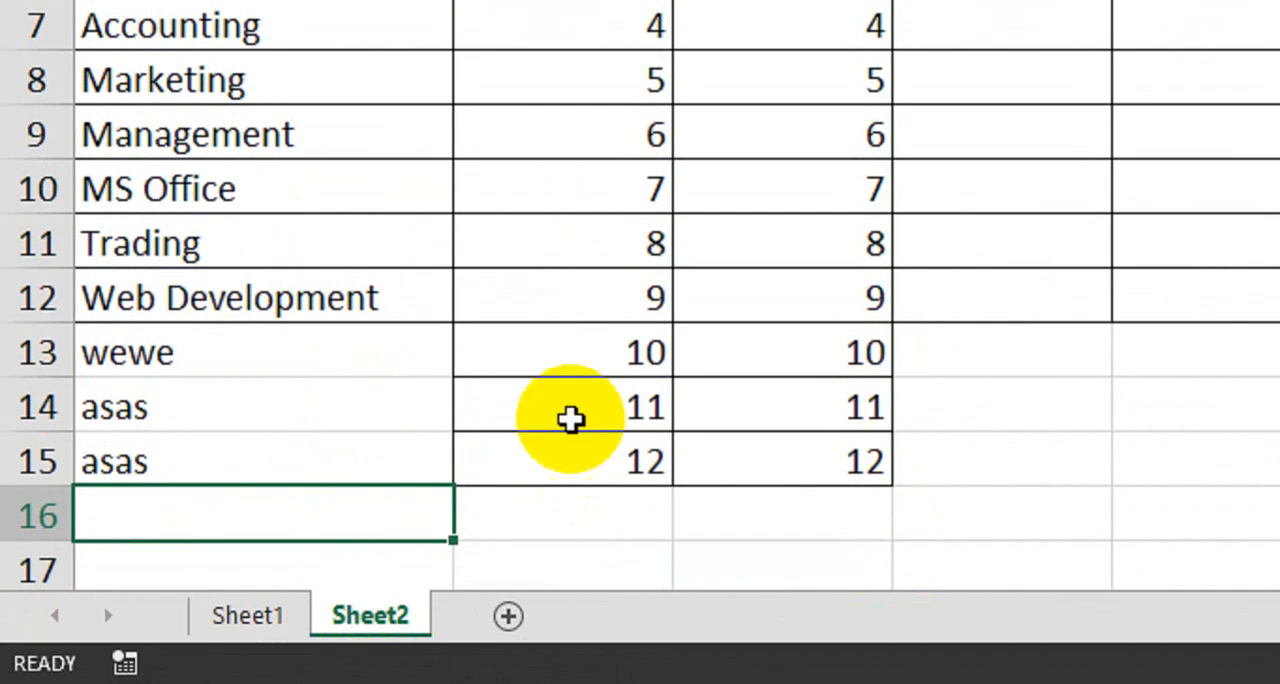
pyautogui.moveTo(452, 365); pyautogui.dragTo(343, 478)
pyautogui.press('Delete')
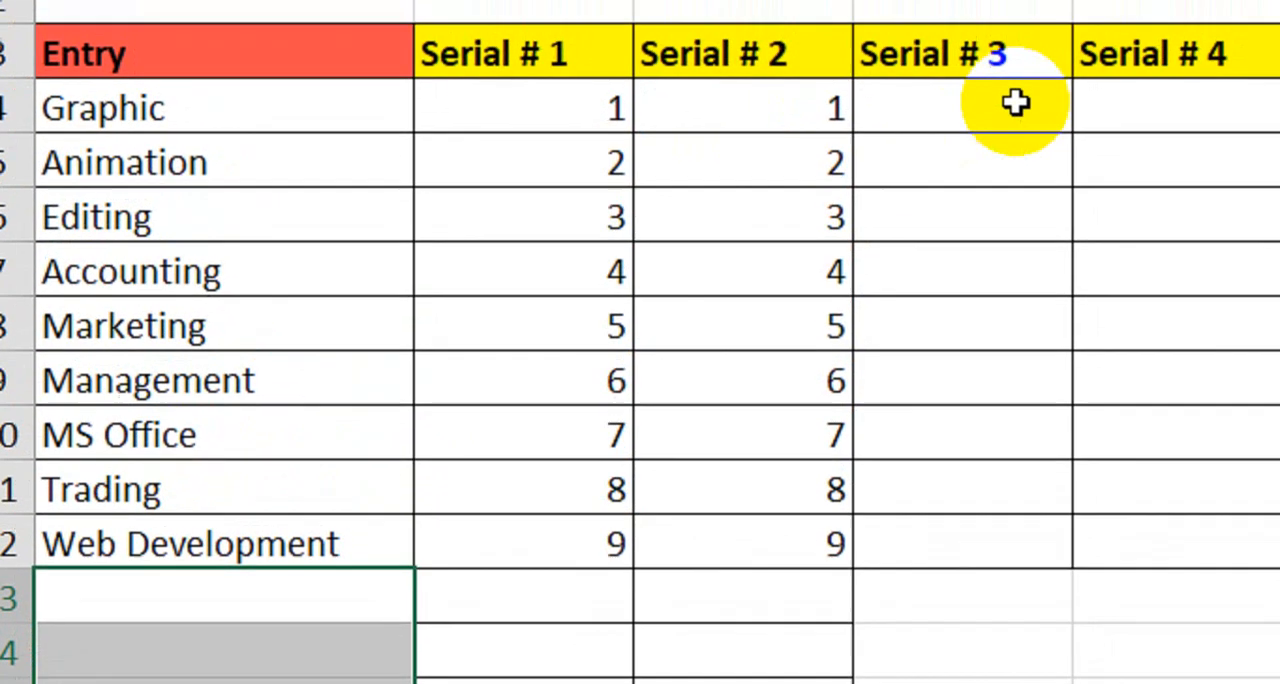
# - In D4, the first Serial # 3 cell, start an IF formula that returns blank when A4 is empty: =IF(A4="","",
pyautogui.click(1016, 103)
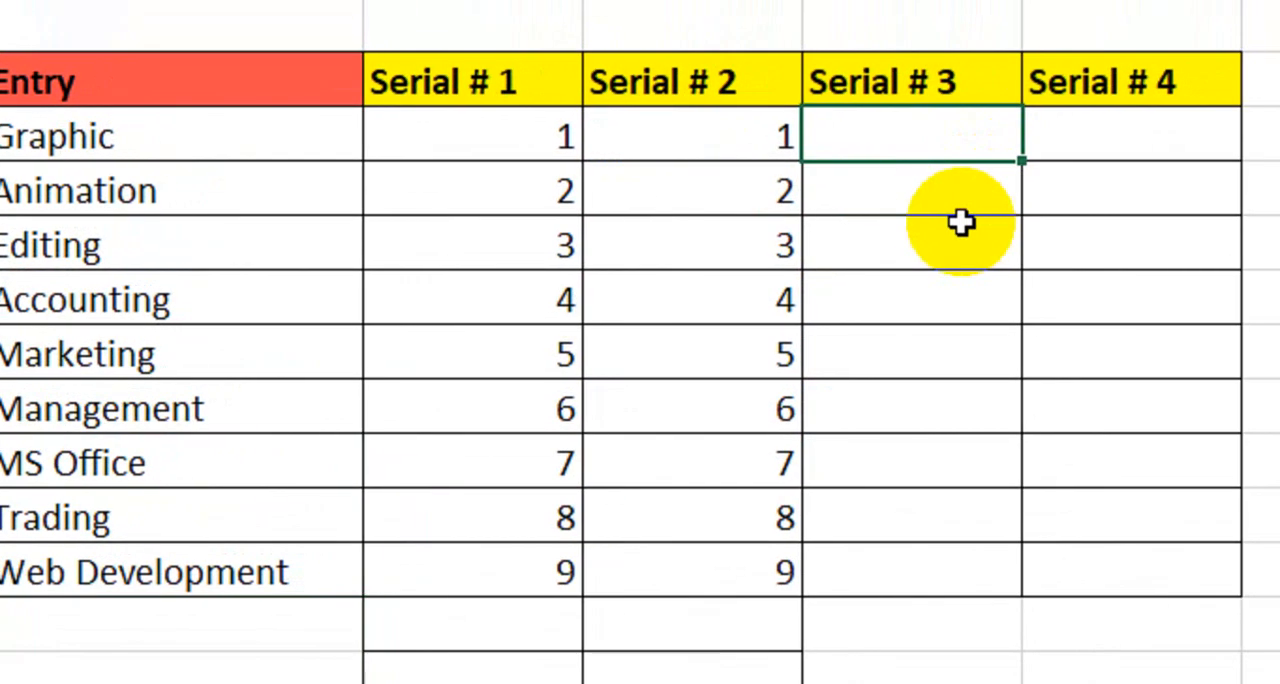
pyautogui.write('=if')
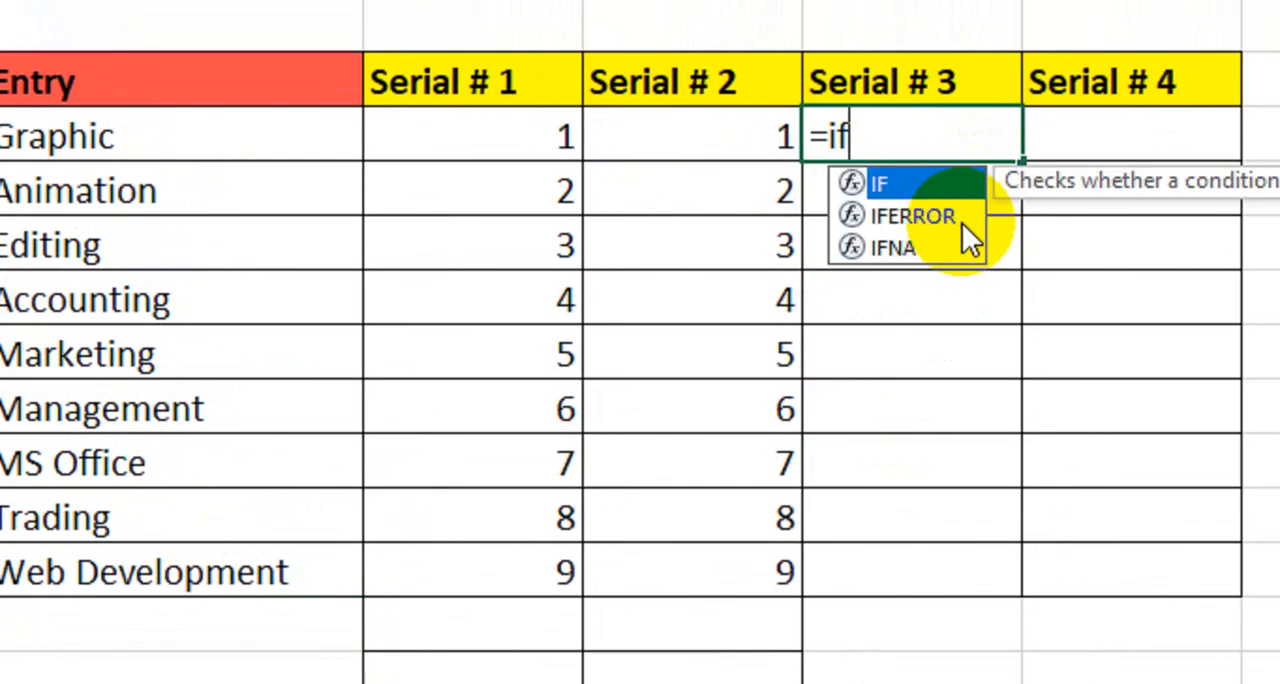
pyautogui.press('Tab')
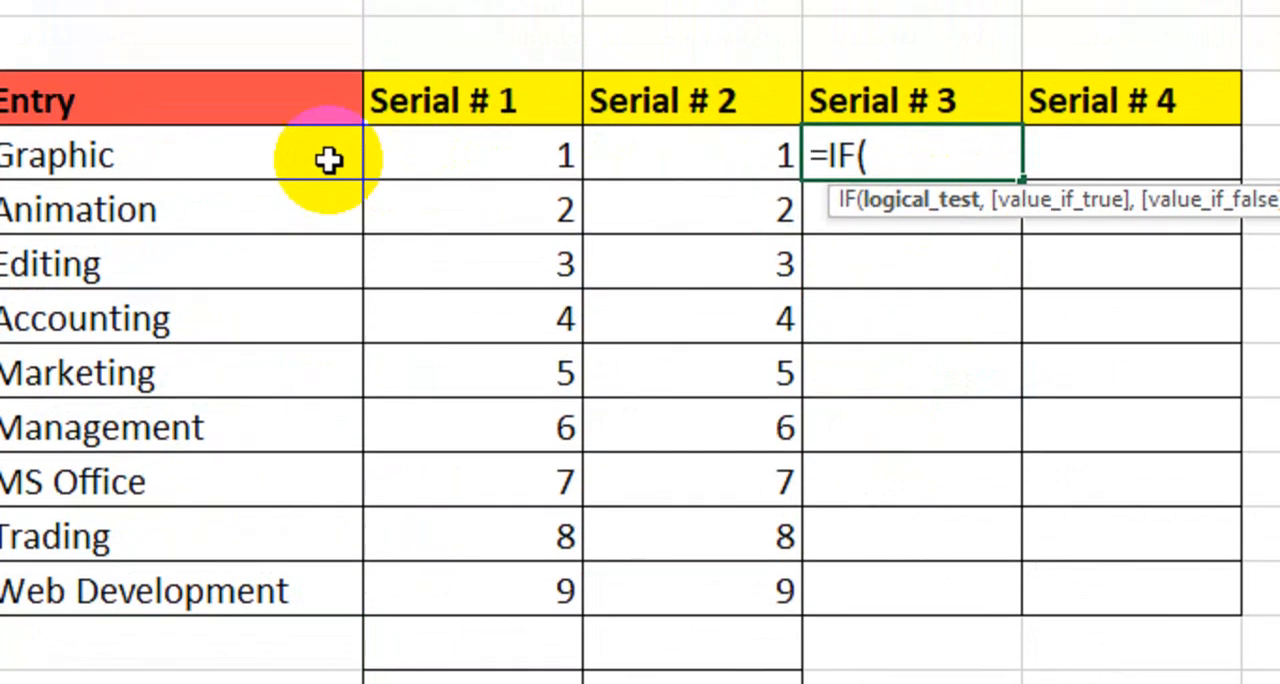
pyautogui.click(265, 140)
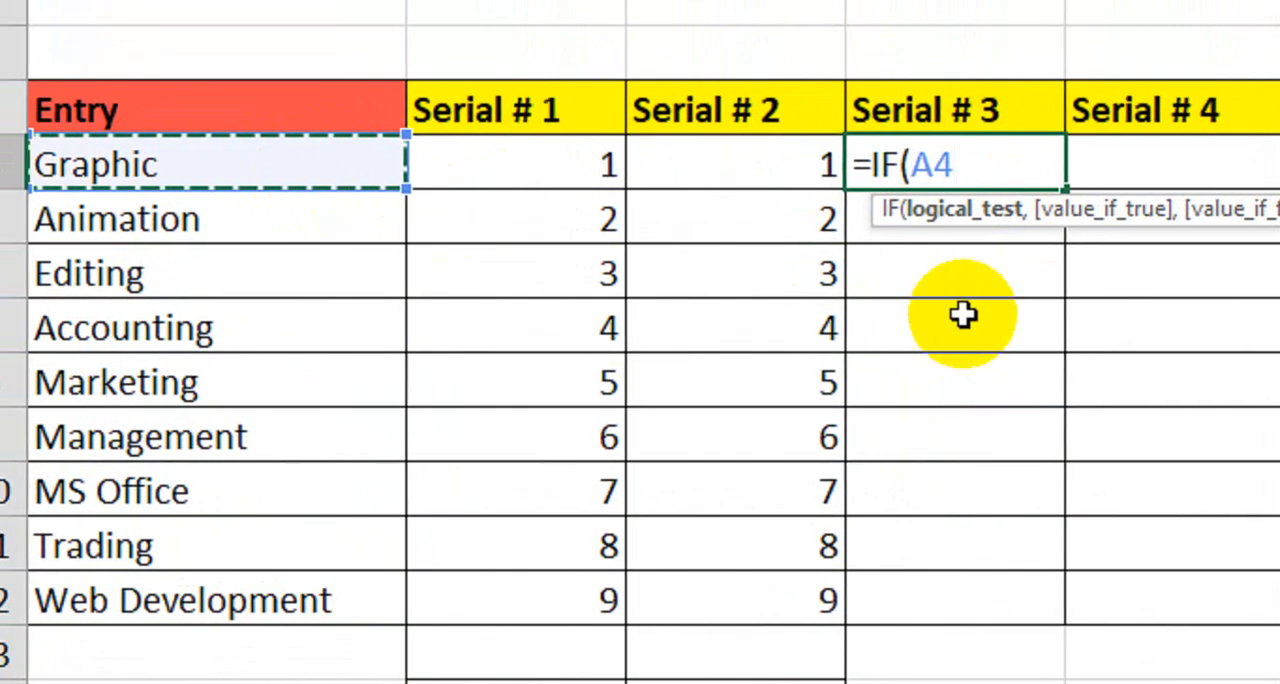
pyautogui.write('=')
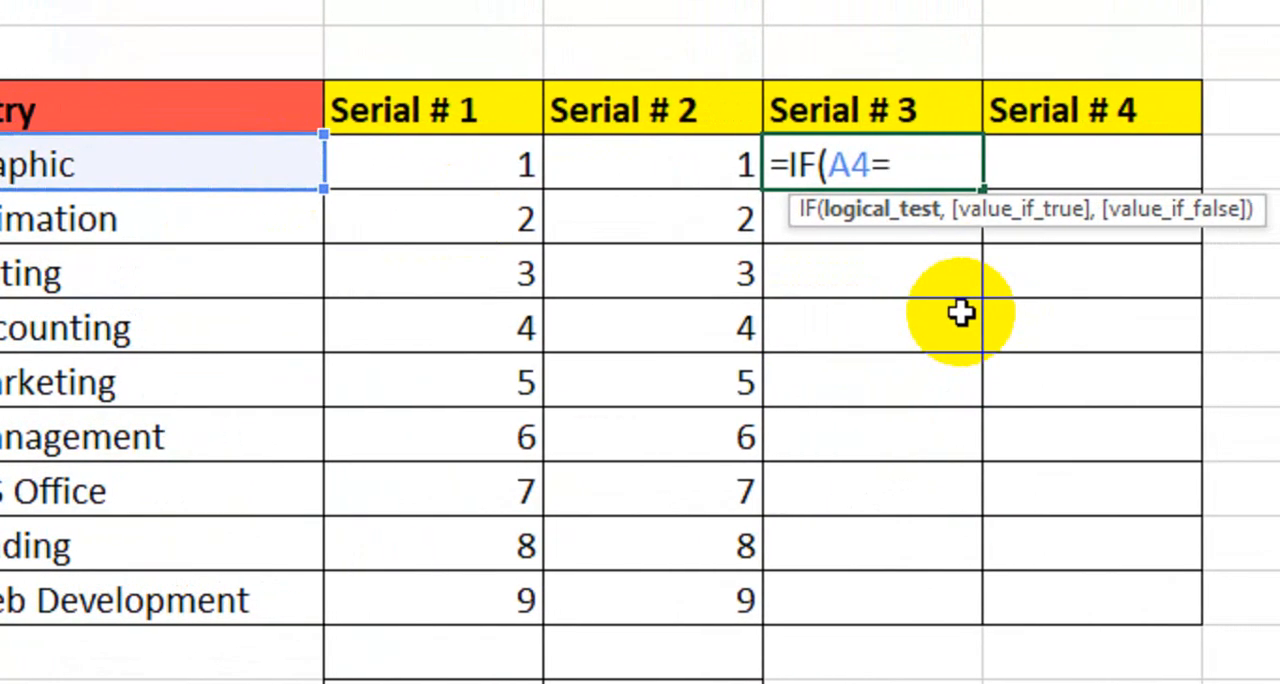
pyautogui.write('"","",')
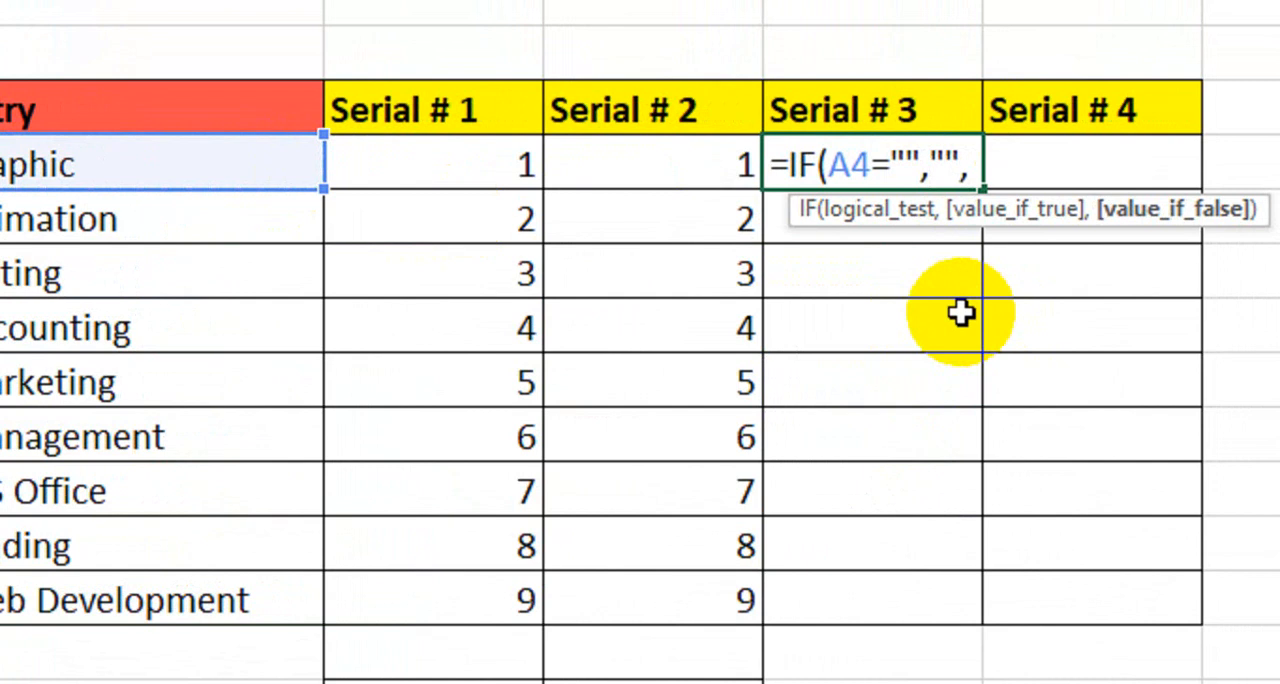
pyautogui.write('agg')
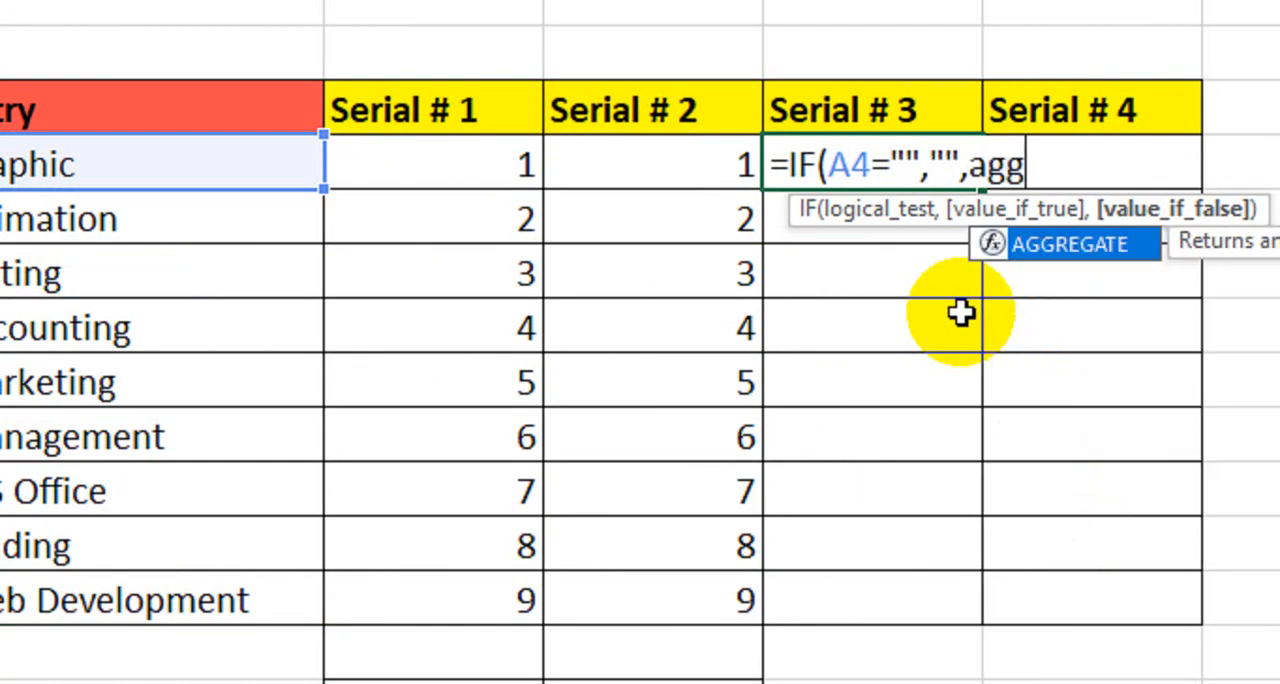
pyautogui.write('r')
# - Complete the D4 formula with a COUNTA aggregate that ignores hidden rows: AGGREGATE(3,5,A4:A4))
pyautogui.press('Tab')
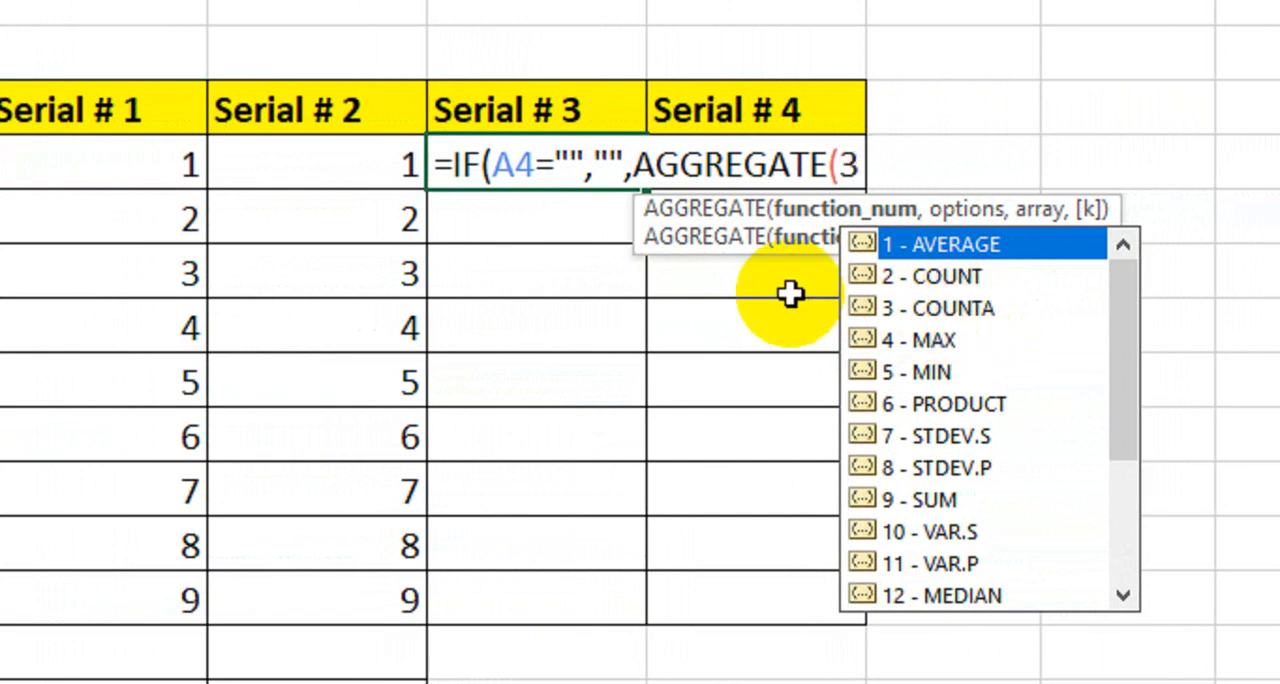
pyautogui.write(',5')
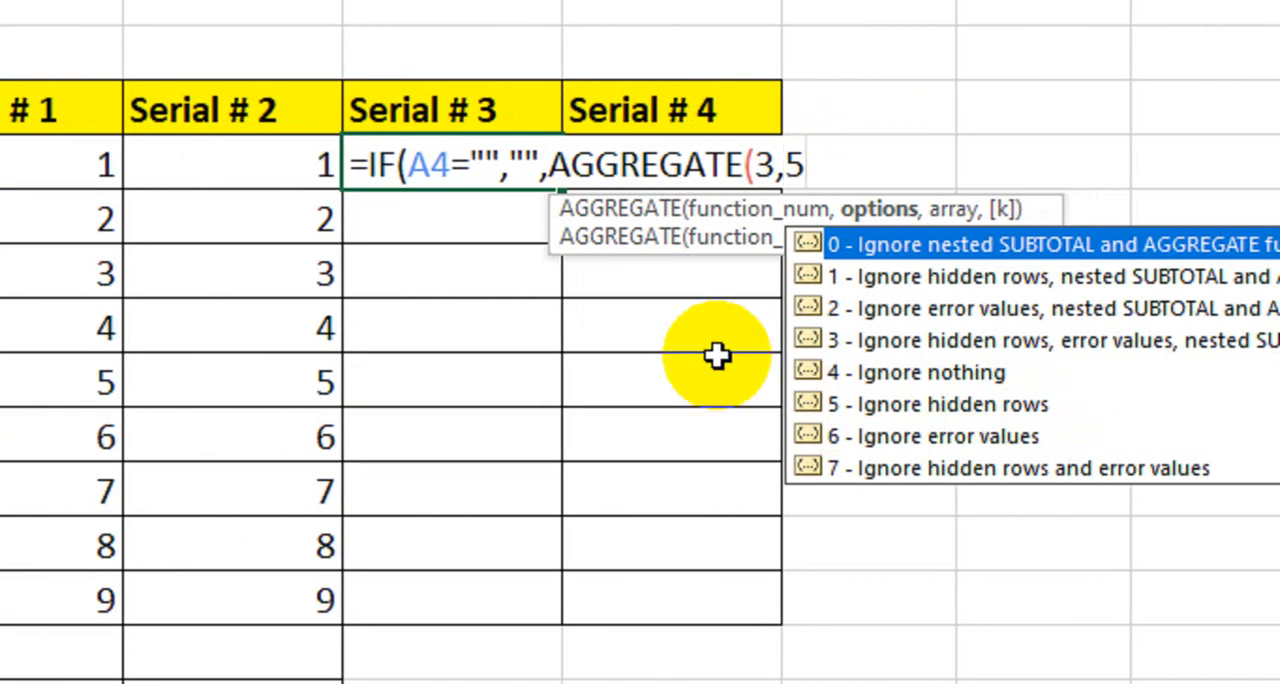
pyautogui.write(',')
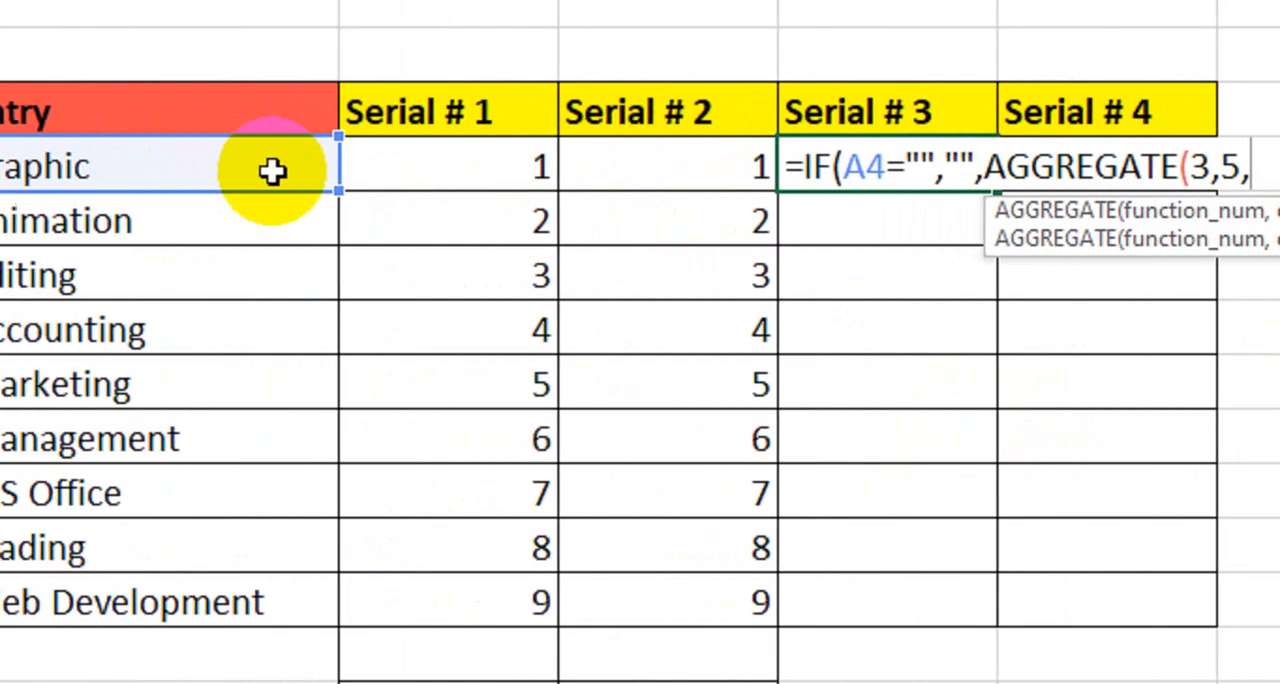
pyautogui.click(272, 172)
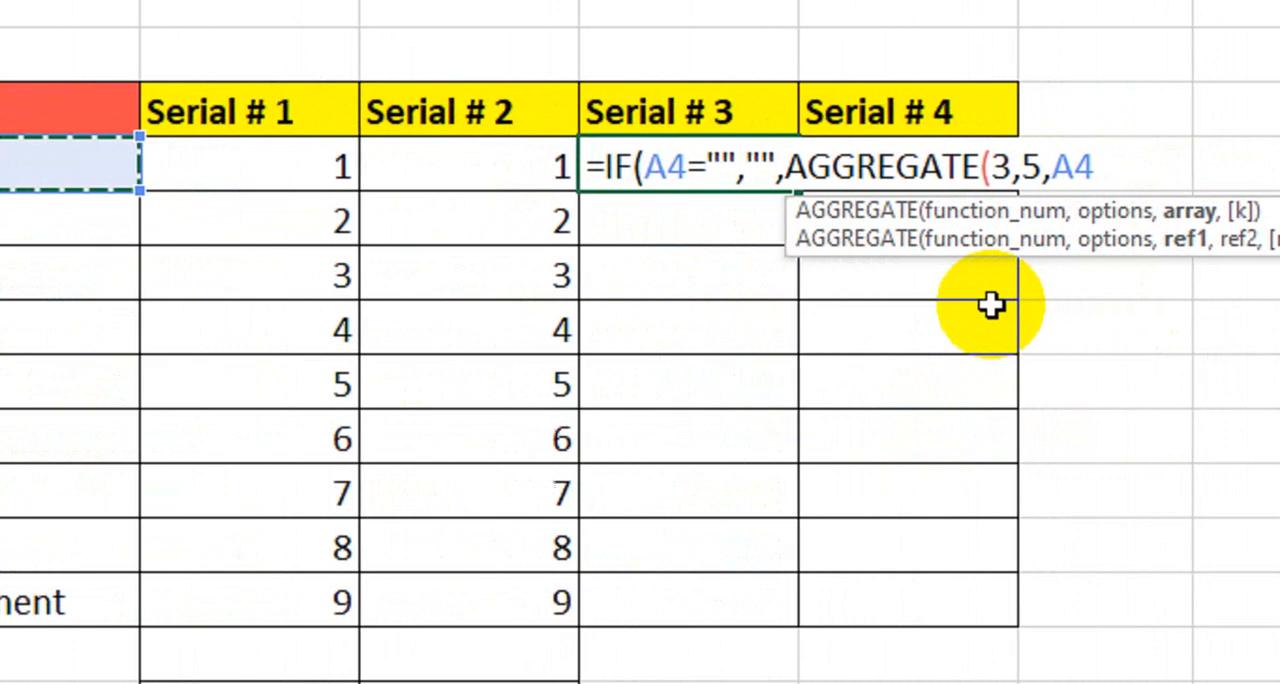
pyautogui.write(':A4')
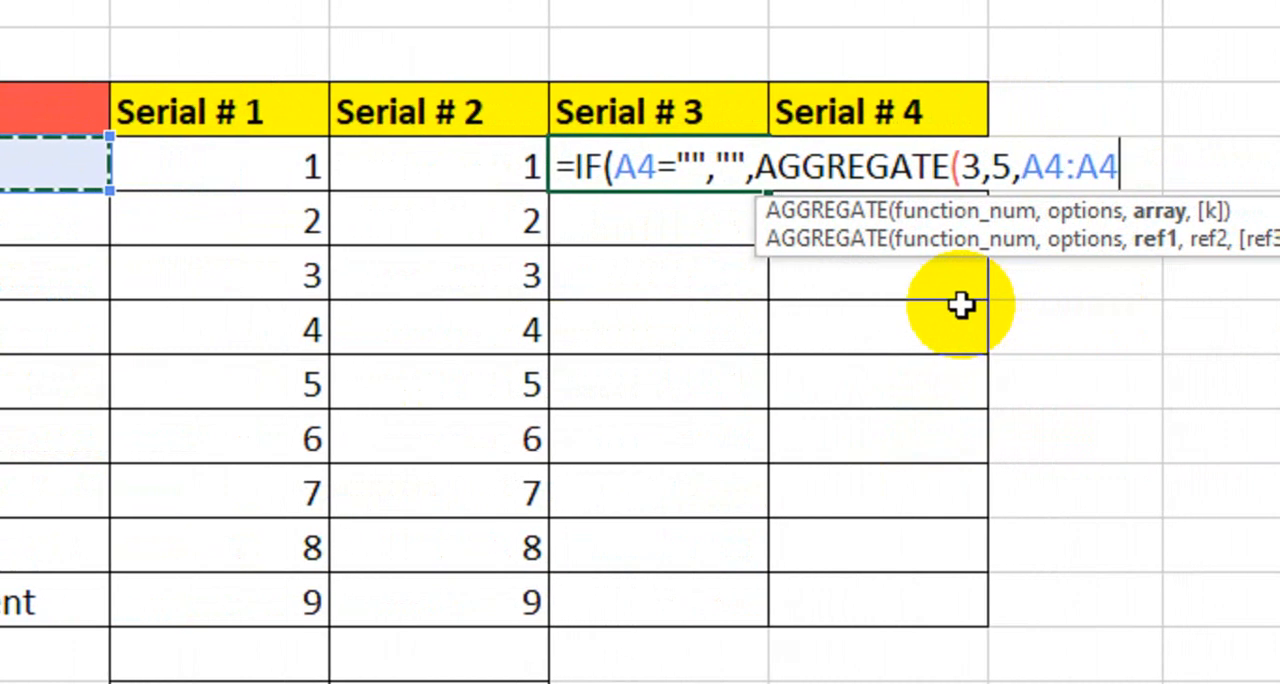
pyautogui.write(')')
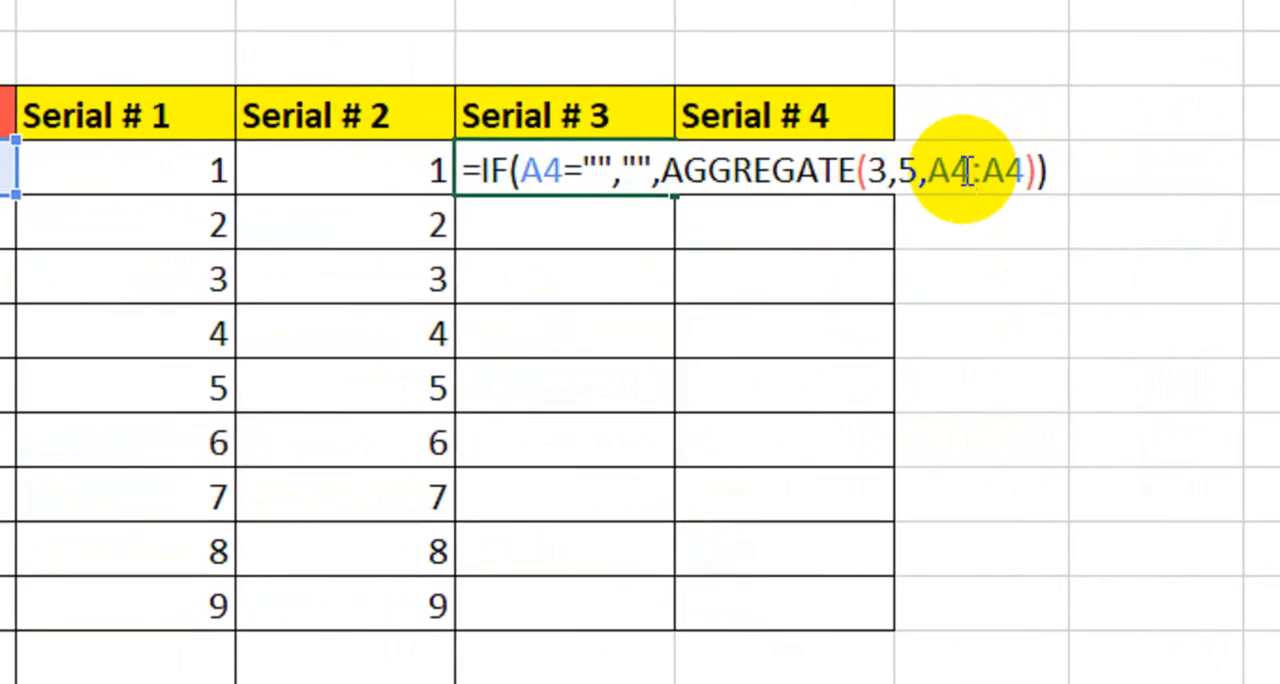
# - Make the AGGREGATE range's starting reference absolute as $A$4, and fill the D4 formula down the Serial # 3 column to row 15
pyautogui.moveTo(966, 171); pyautogui.dragTo(937, 172)
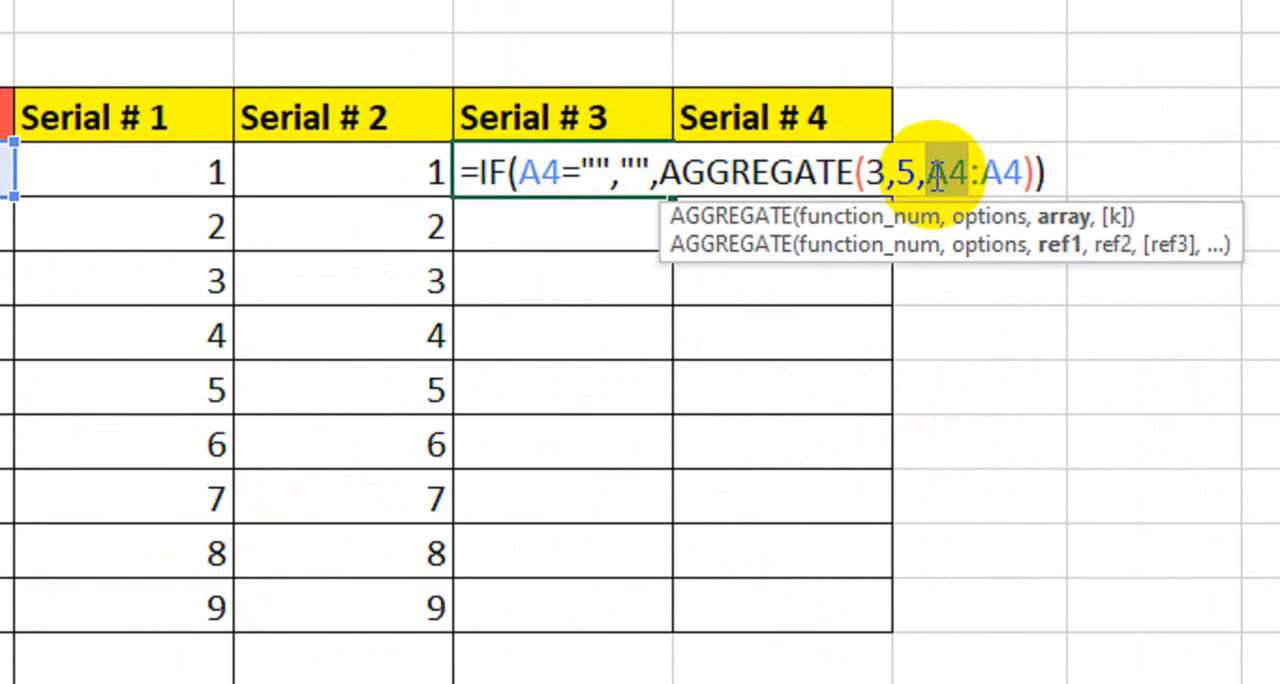
pyautogui.press('F4')
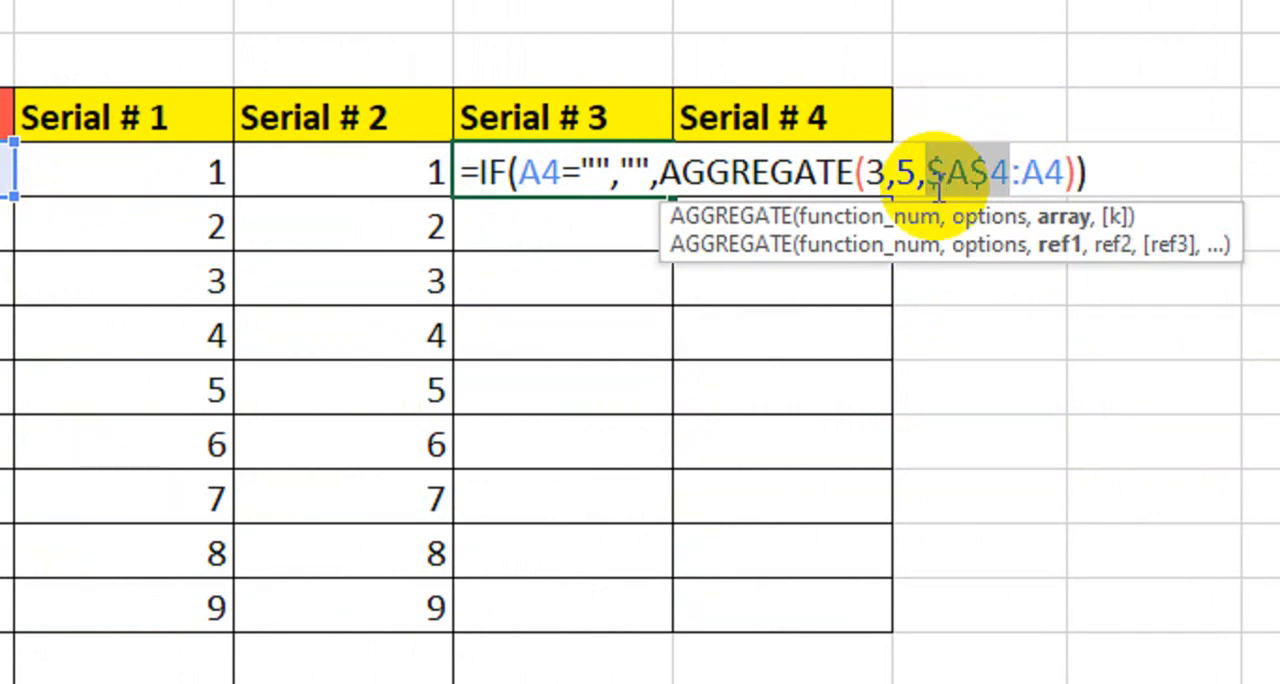
pyautogui.press('Return')
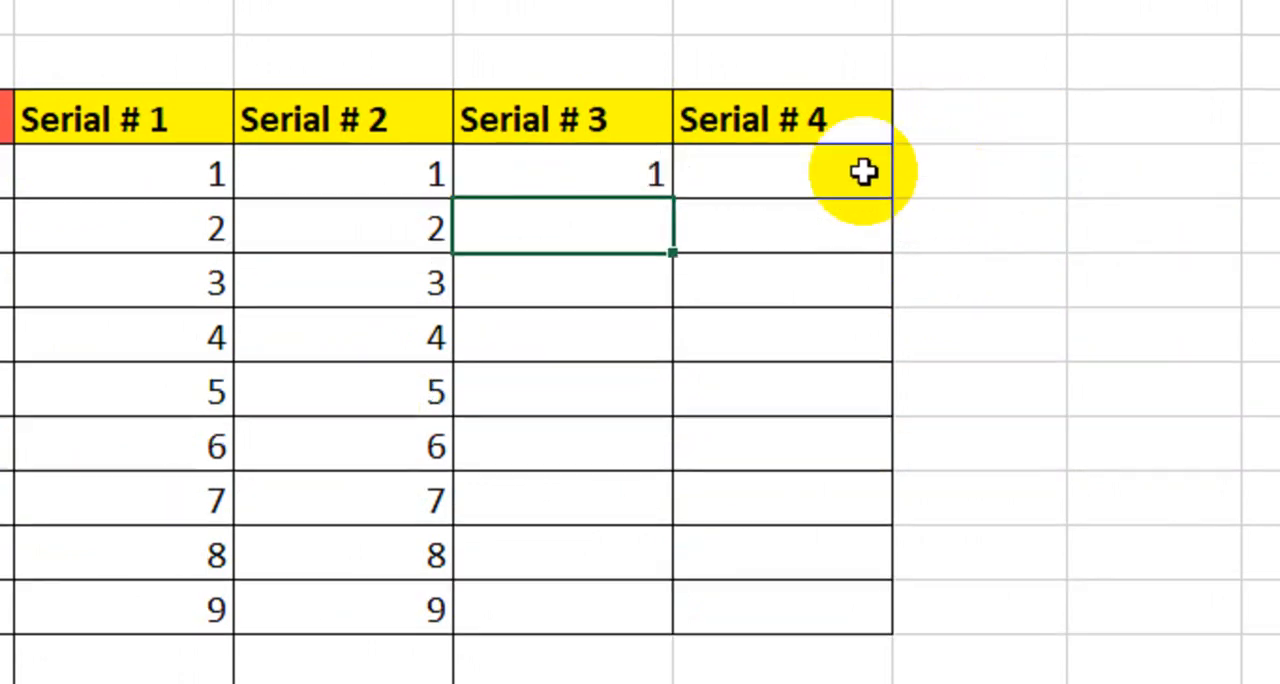
pyautogui.click(634, 172)
pyautogui.moveTo(673, 197); pyautogui.dragTo(634, 620)
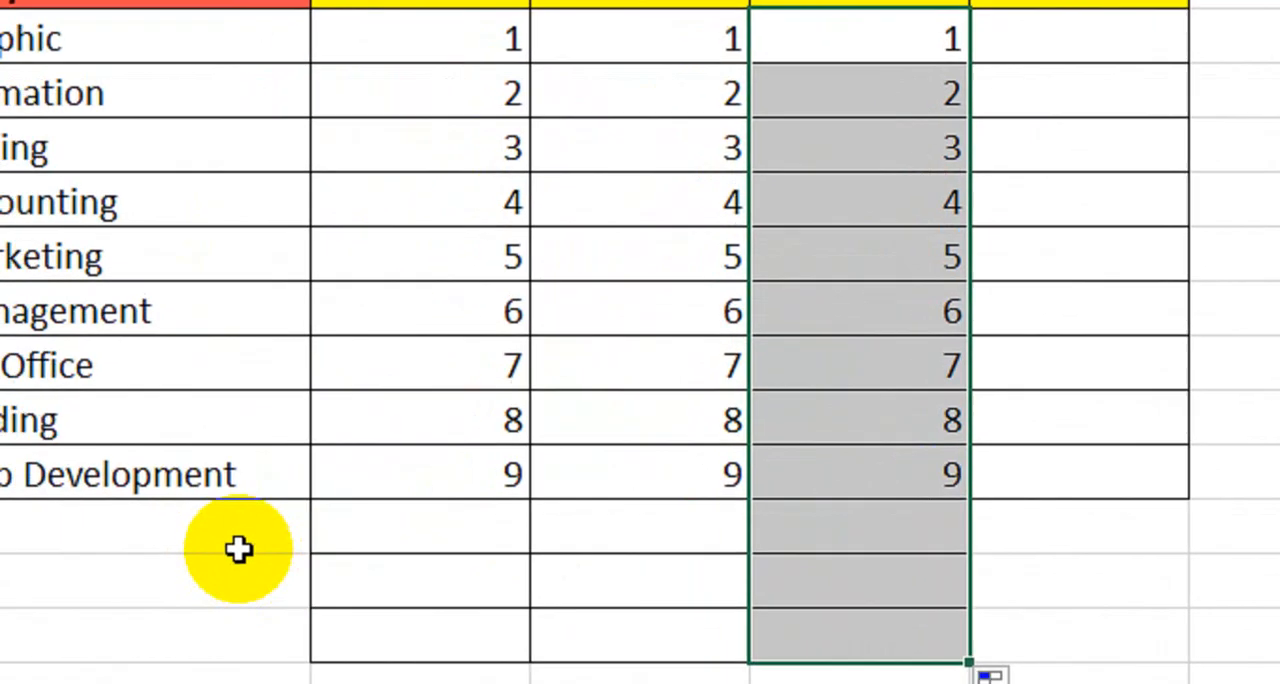
# - Test the numbering by entering qwqw in A13, A14 and A15, and clear those test entries
pyautogui.click(289, 515)
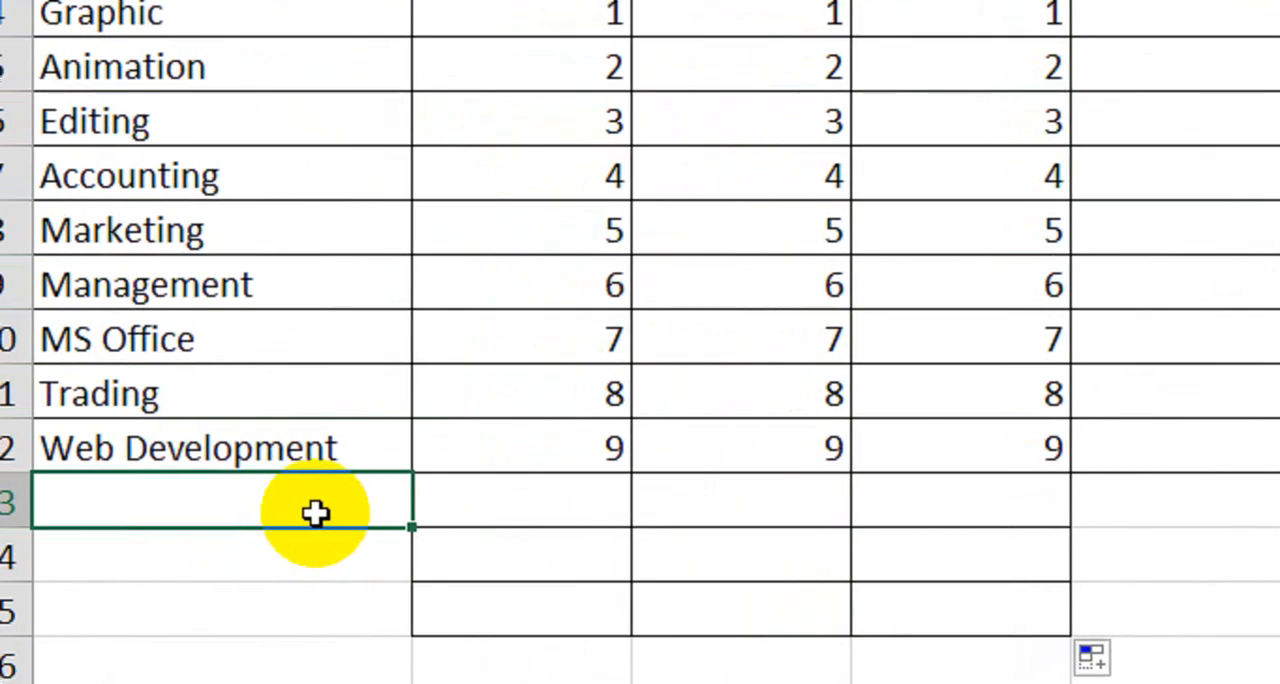
pyautogui.write('qwqw')
pyautogui.press('Return')
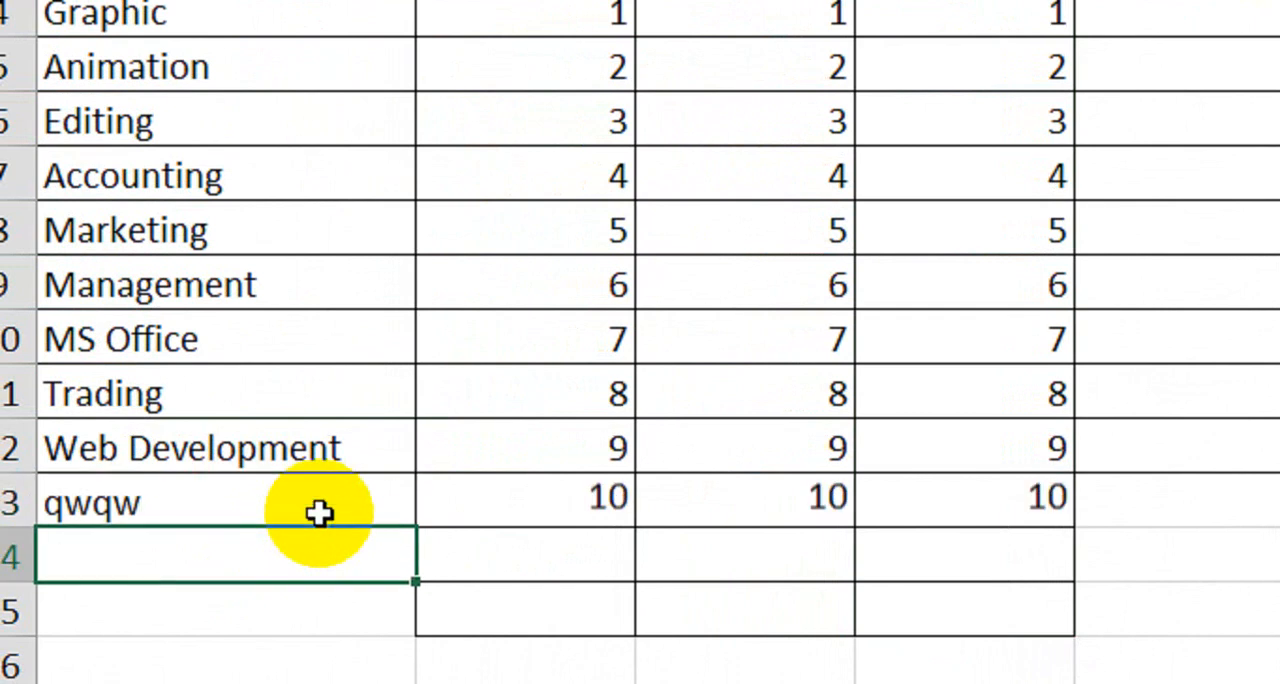
pyautogui.write('qwqw')
pyautogui.press('Return')
pyautogui.write('qwqw')
pyautogui.press('Return')
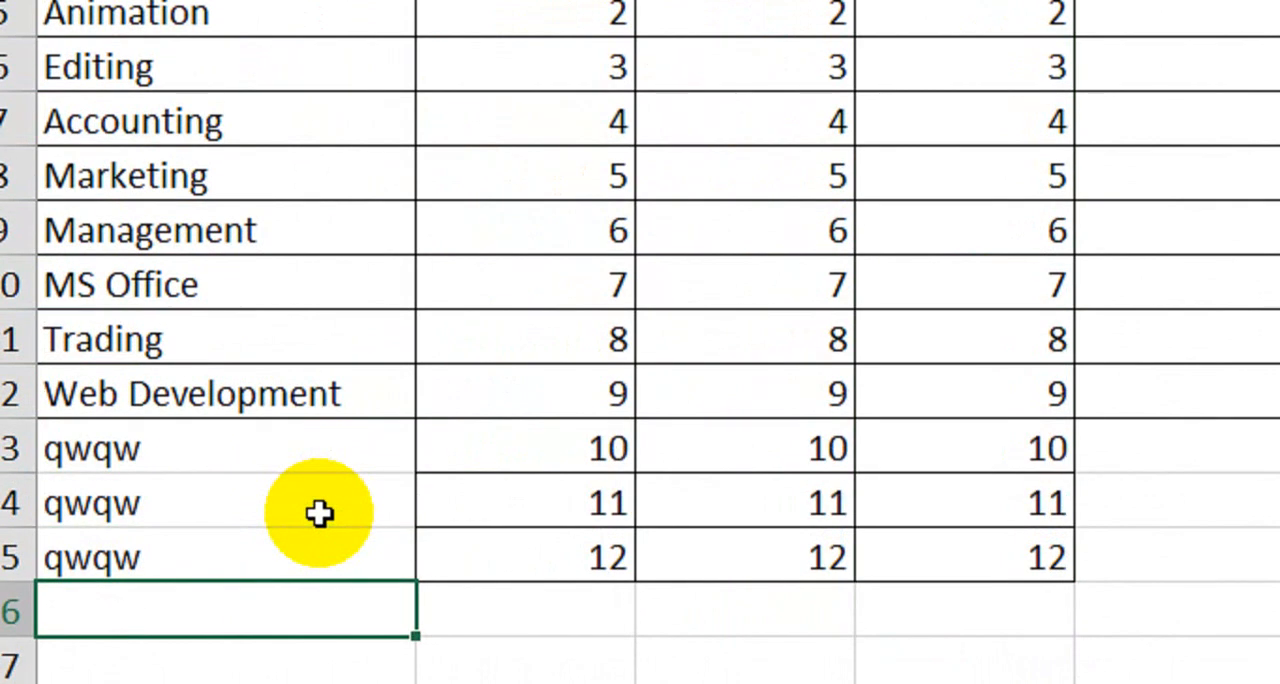
pyautogui.moveTo(331, 452); pyautogui.dragTo(318, 535)
pyautogui.press('Delete')
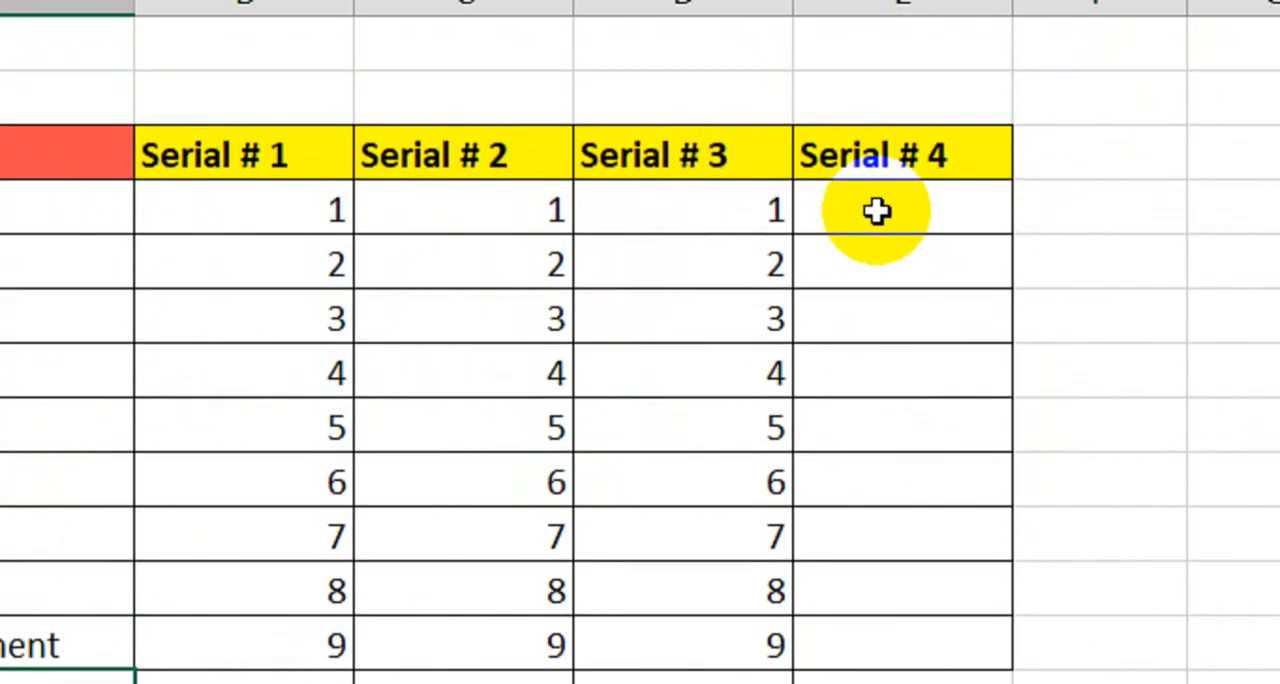
# - In E4, the first Serial # 4 cell, start an IF formula that returns blank when A4 is empty: =IF(A4="","",
pyautogui.click(876, 211)
pyautogui.write('=if')
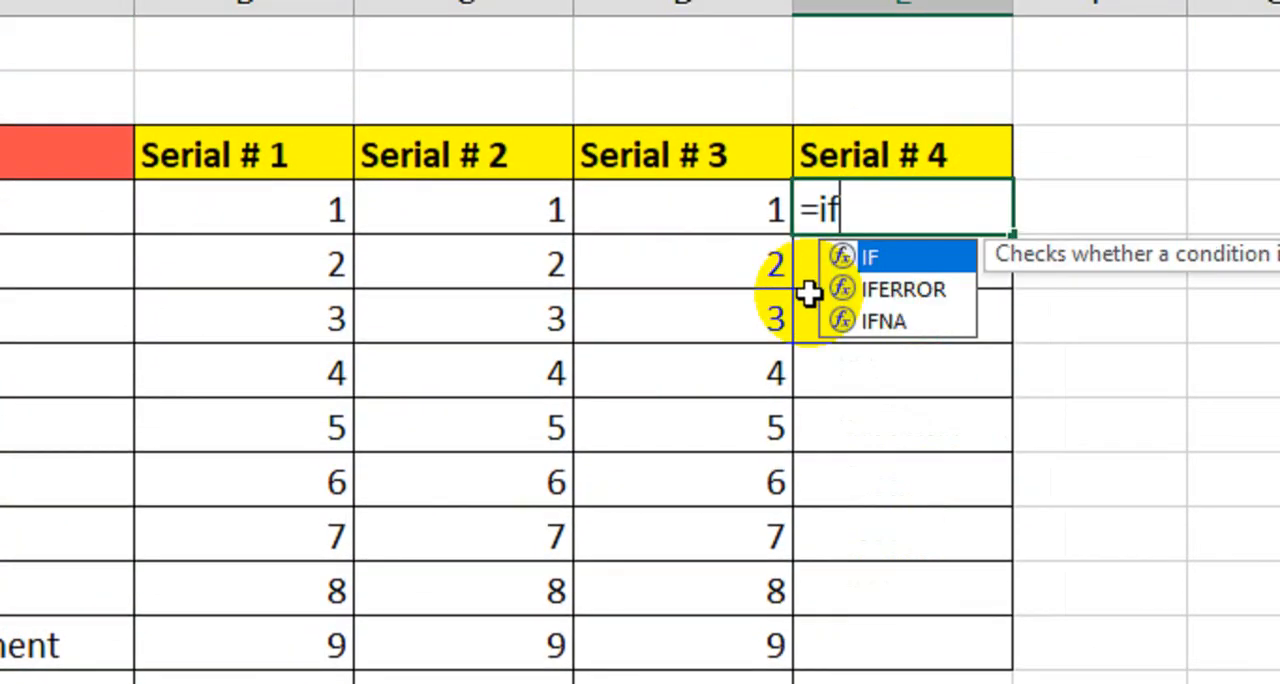
pyautogui.press('Tab')
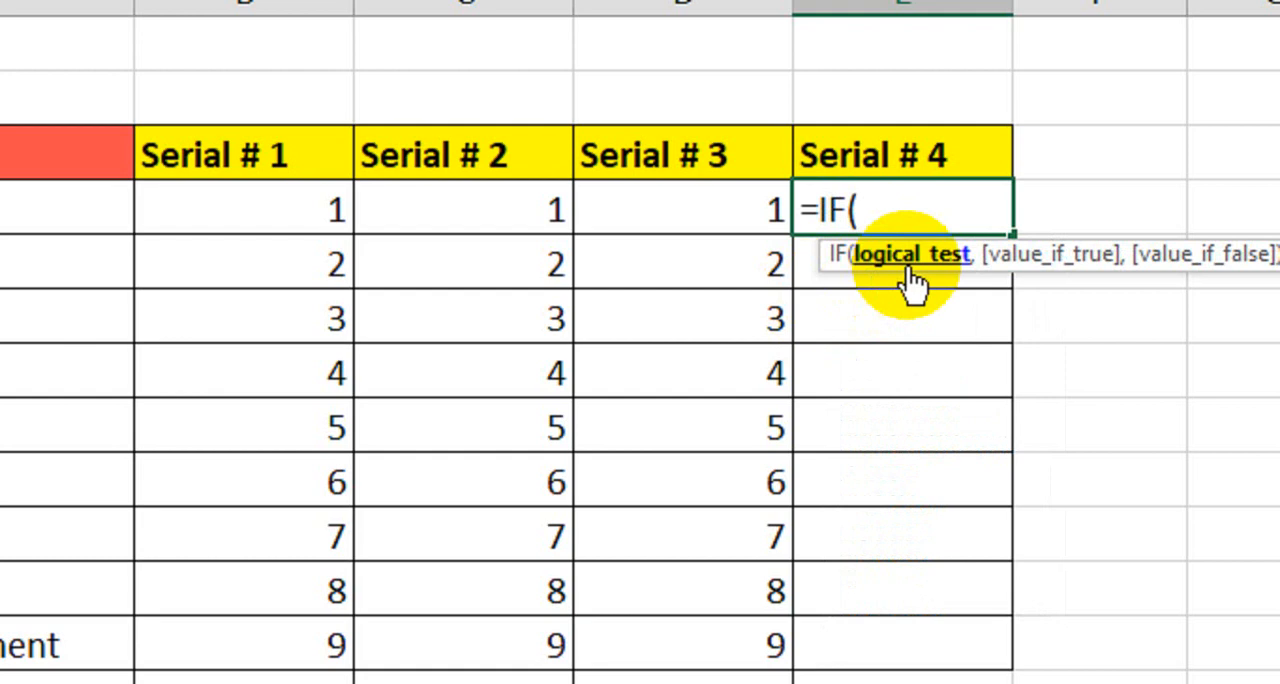
pyautogui.click(289, 199)
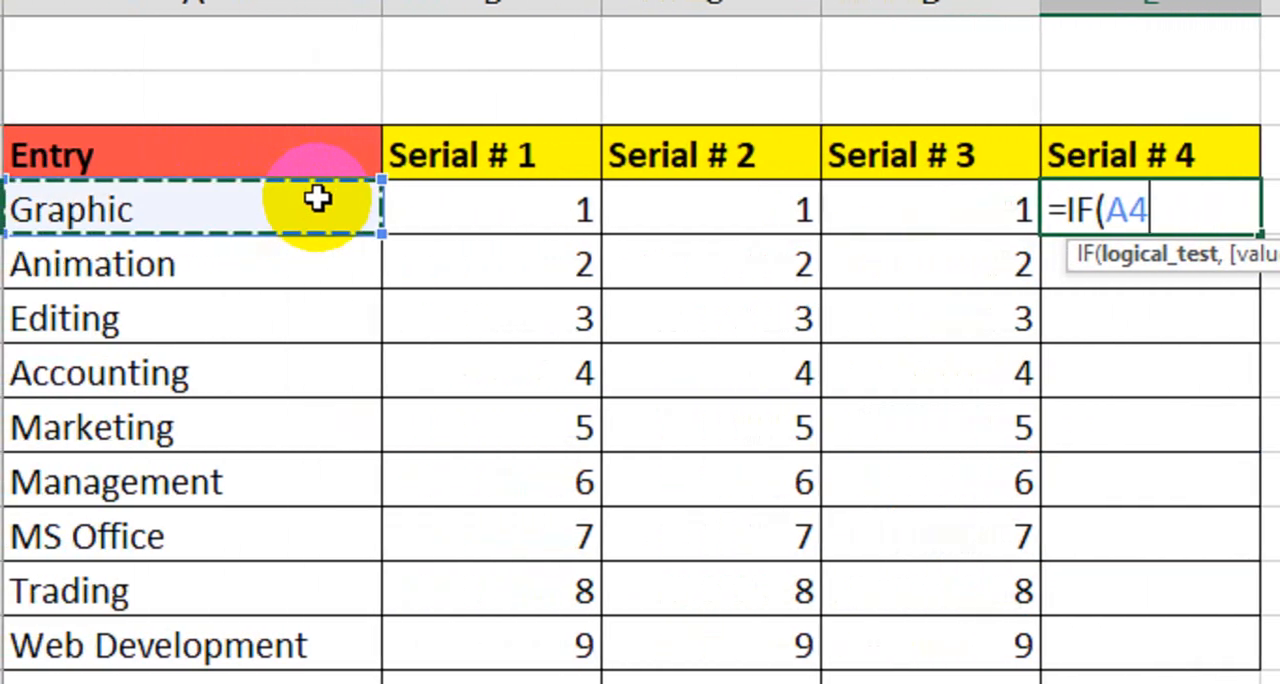
pyautogui.write('=')
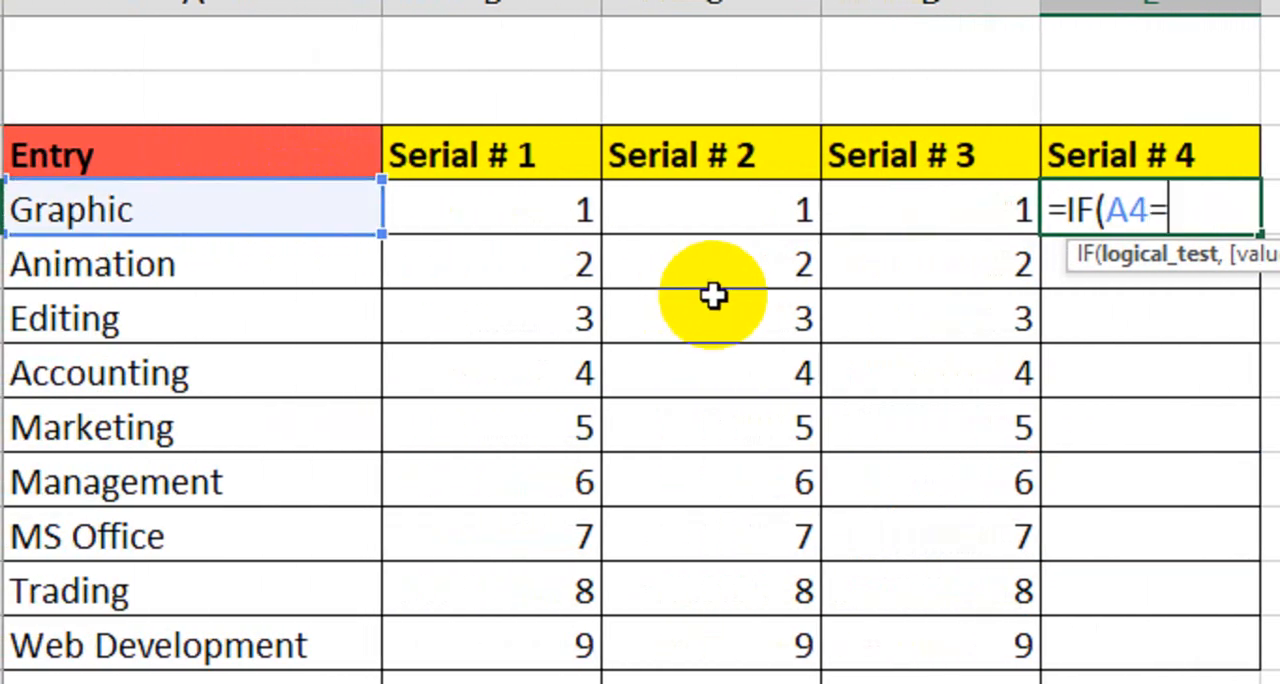
pyautogui.write('"",')
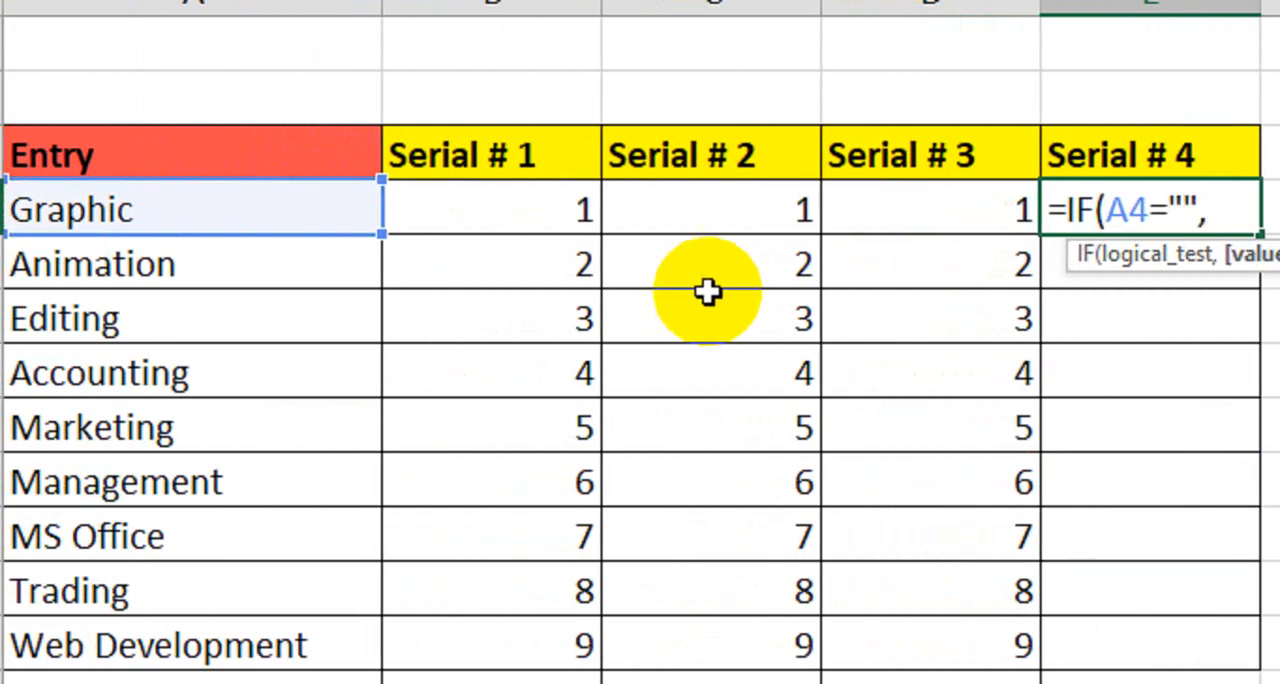
pyautogui.write('""')
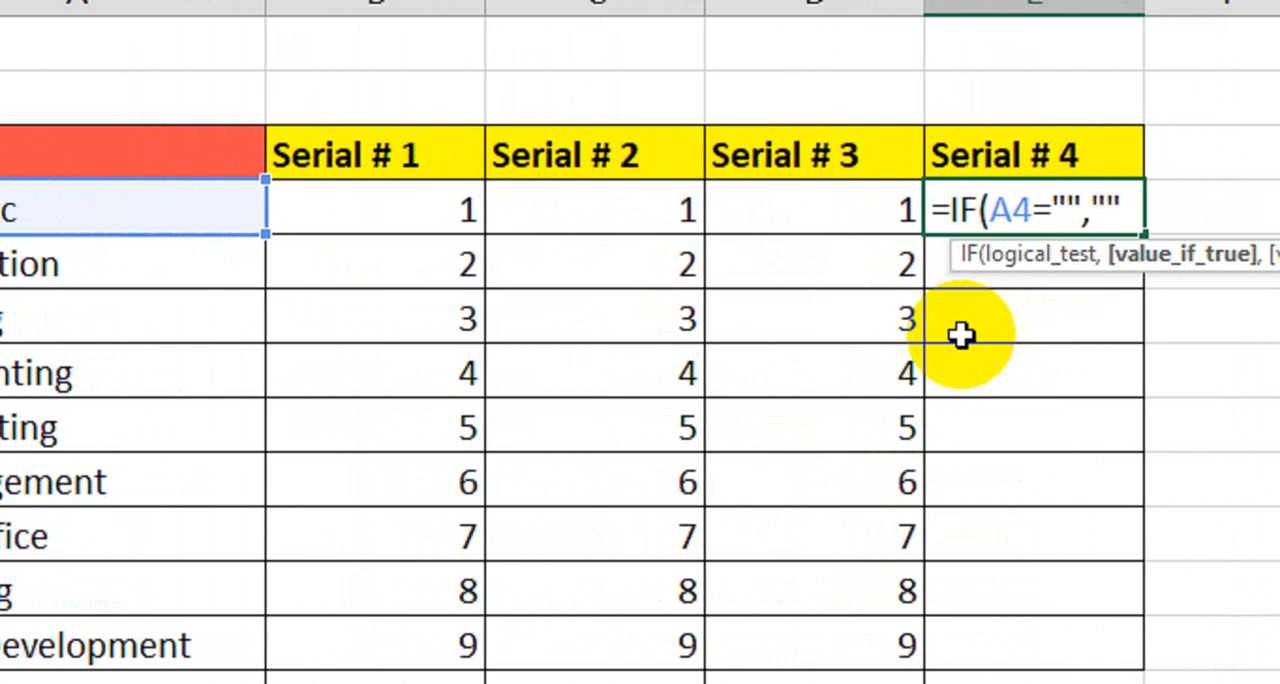
pyautogui.write(',')
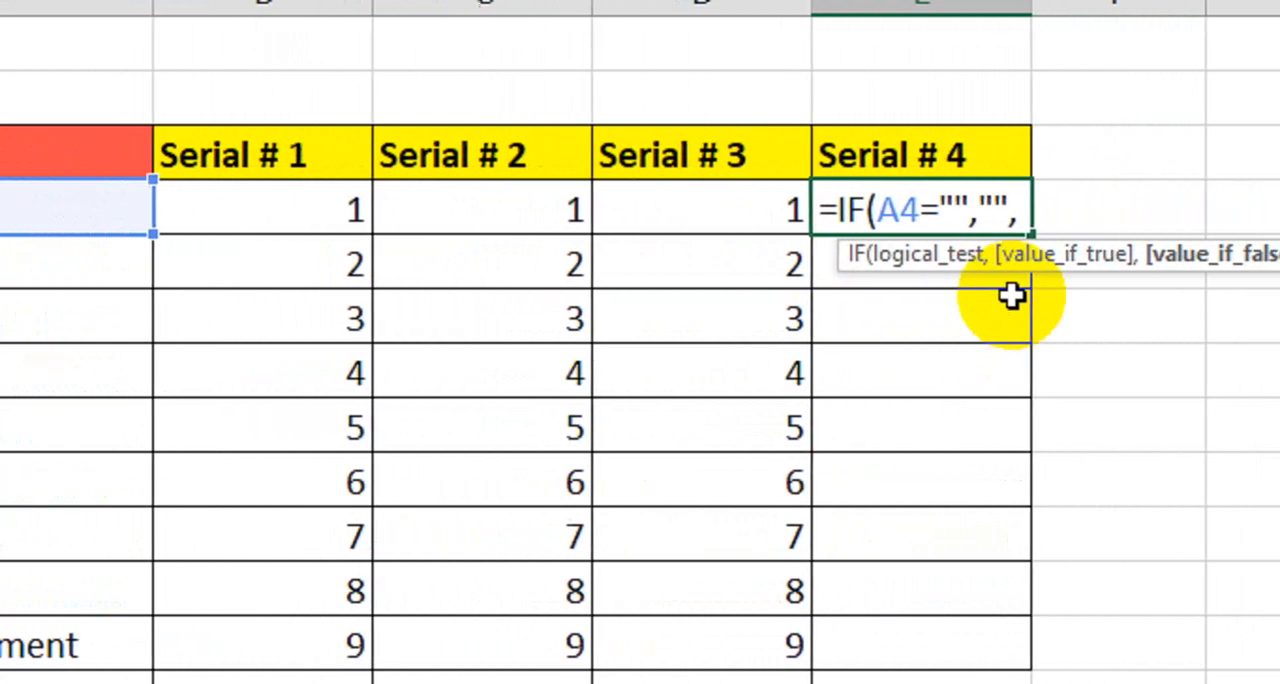
pyautogui.write('agg')
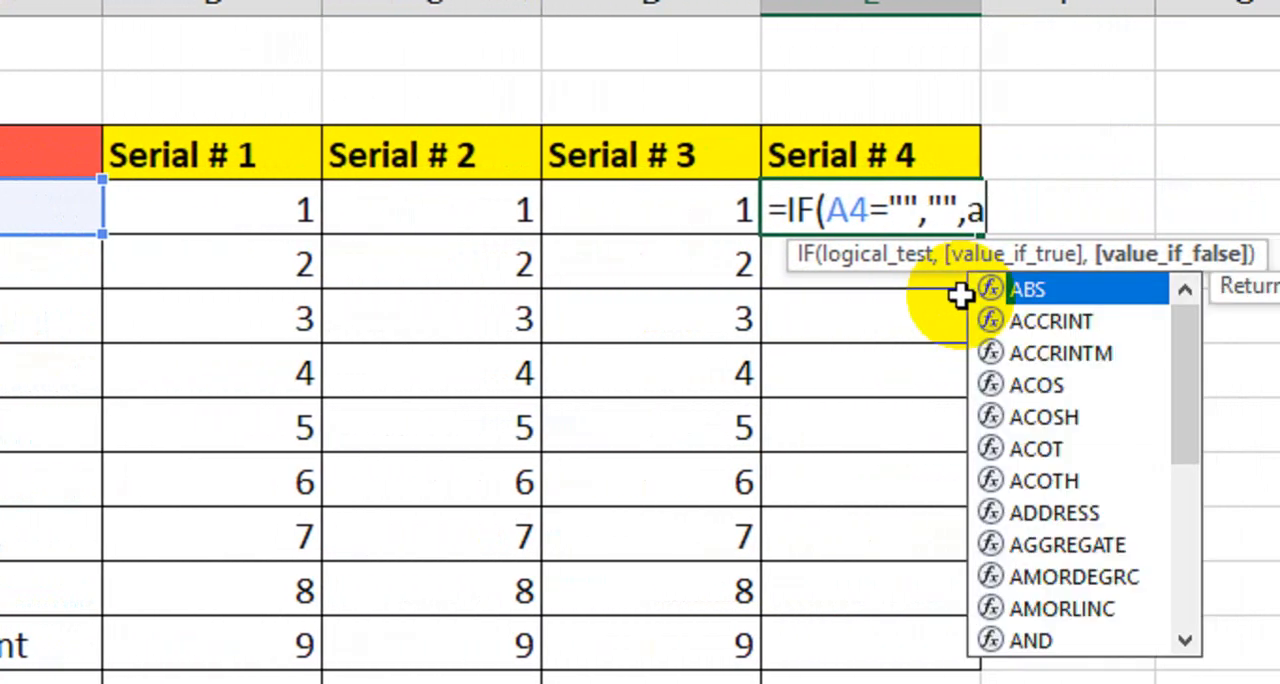
pyautogui.write('r')
# - Complete the E4 formula with a COUNT aggregate that ignores hidden rows, plus one: AGGREGATE(2,5,E3:E3)+1)
pyautogui.press('Tab')
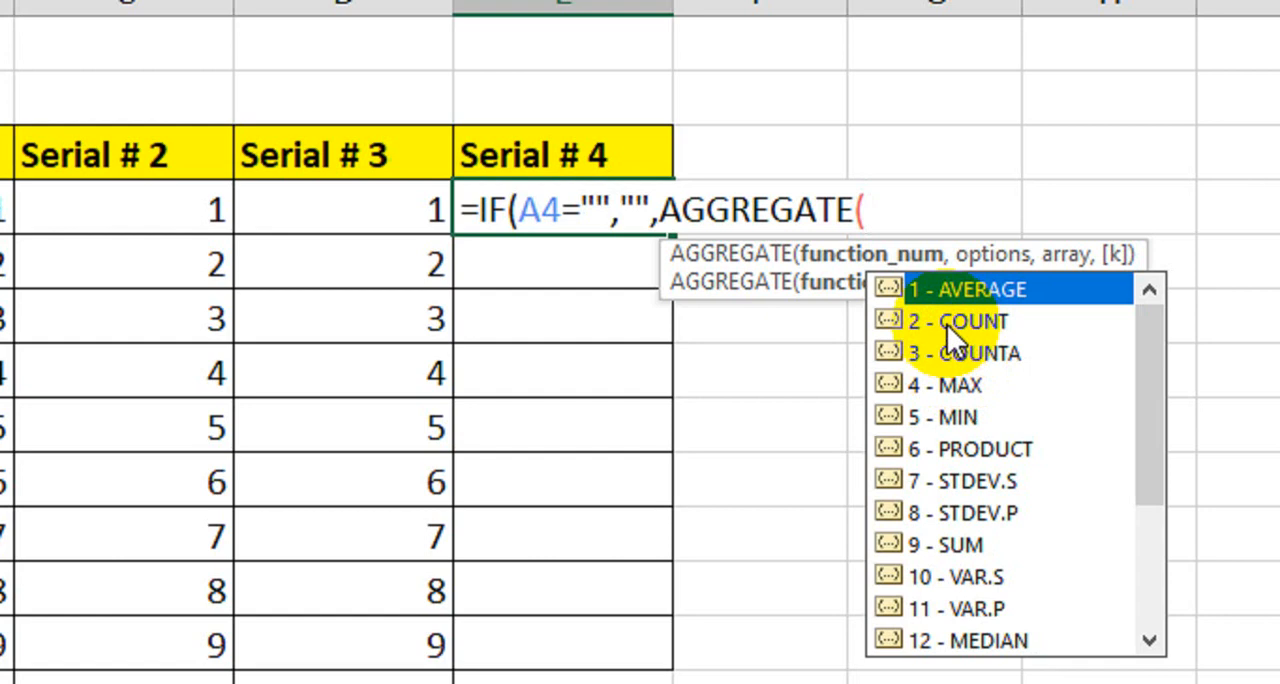
pyautogui.write('2,')
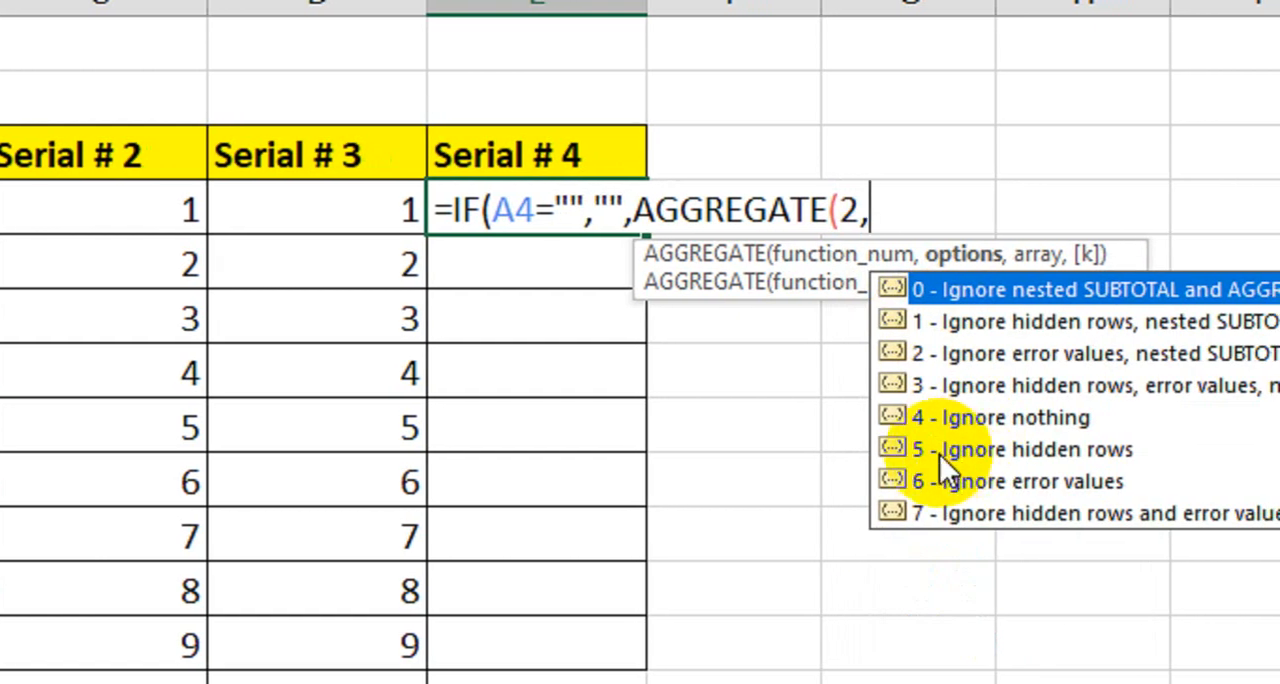
pyautogui.write('5')
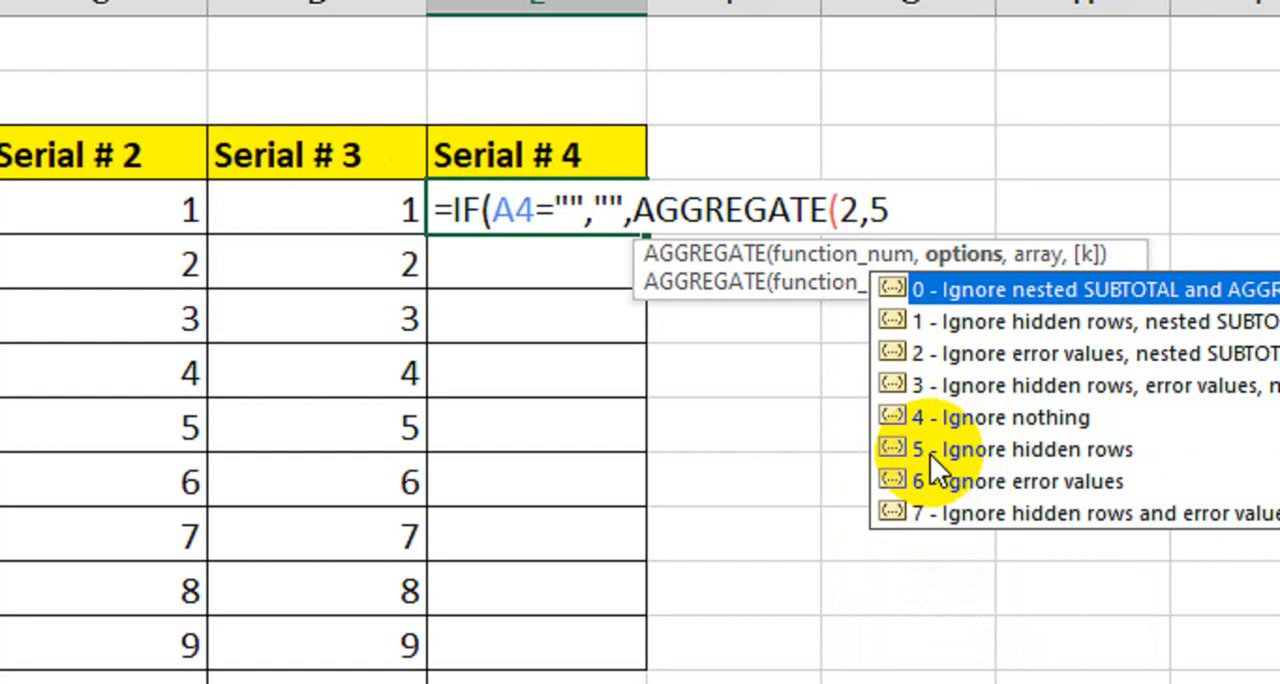
pyautogui.write(',')
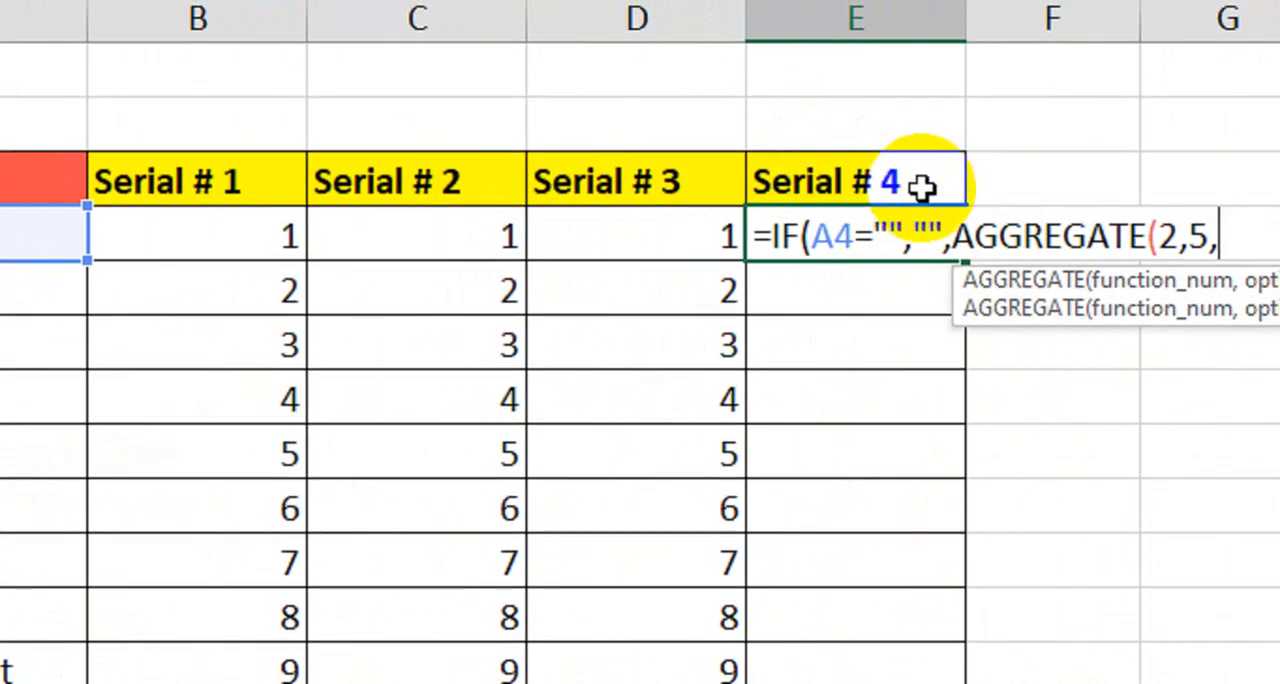
pyautogui.click(922, 186)
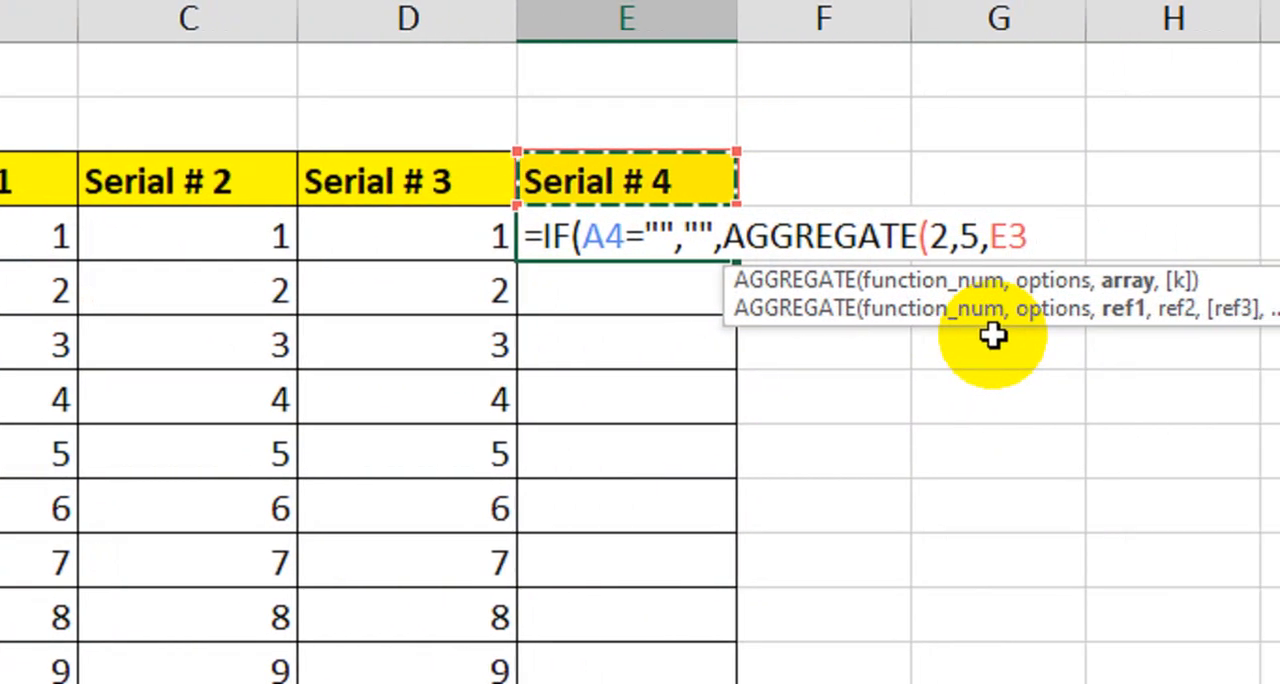
pyautogui.write(':E3')
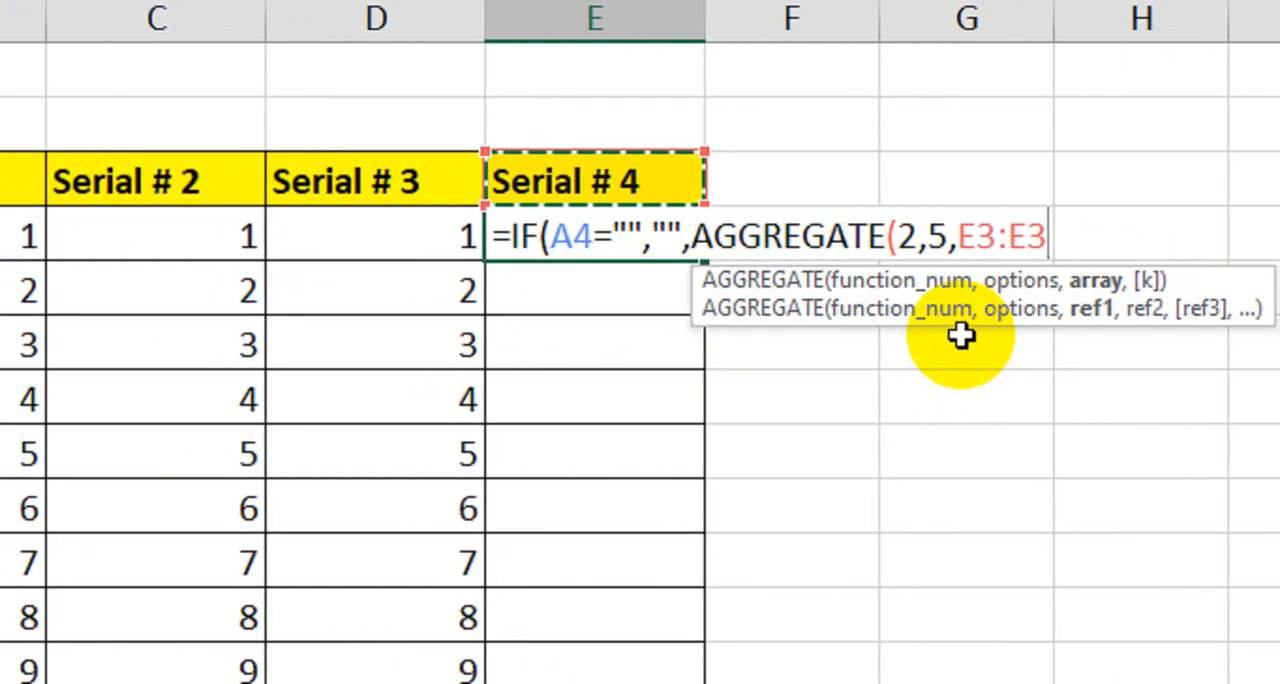
pyautogui.write(')+1')
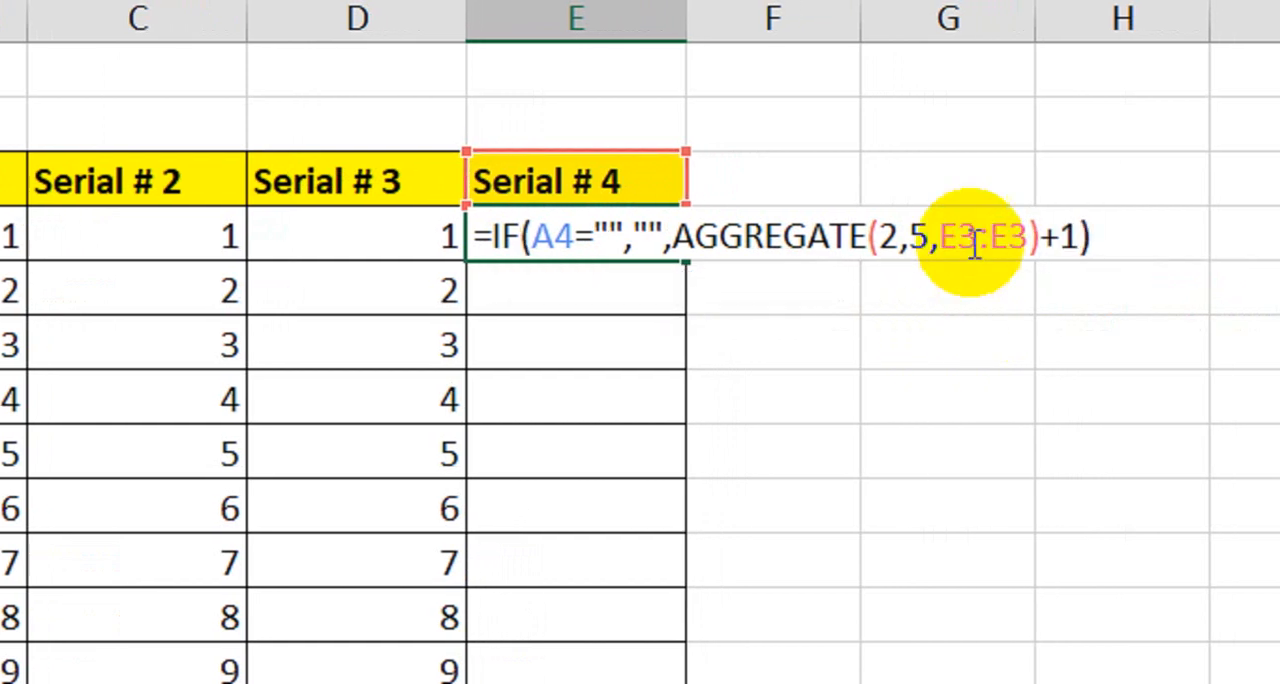
# - Make the AGGREGATE range's starting reference absolute as $E$3, and fill the E4 formula down the Serial # 4 column to row 15
pyautogui.moveTo(963, 236); pyautogui.dragTo(928, 236)
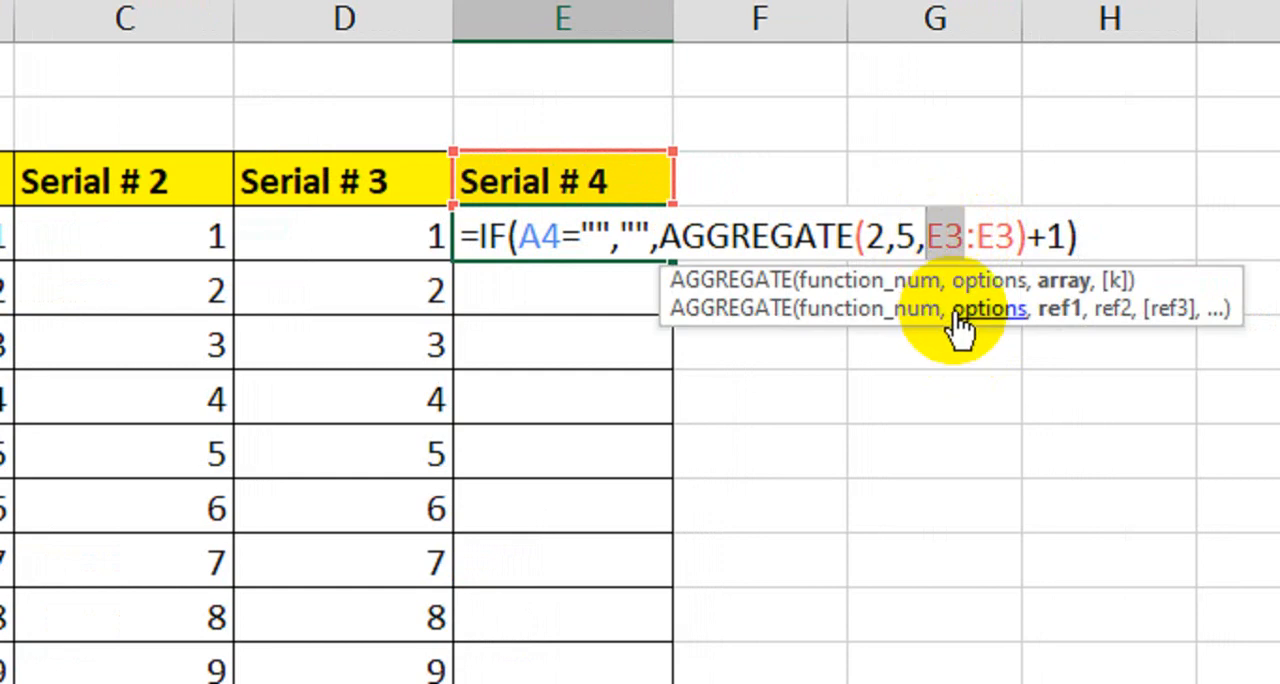
pyautogui.press('F4')
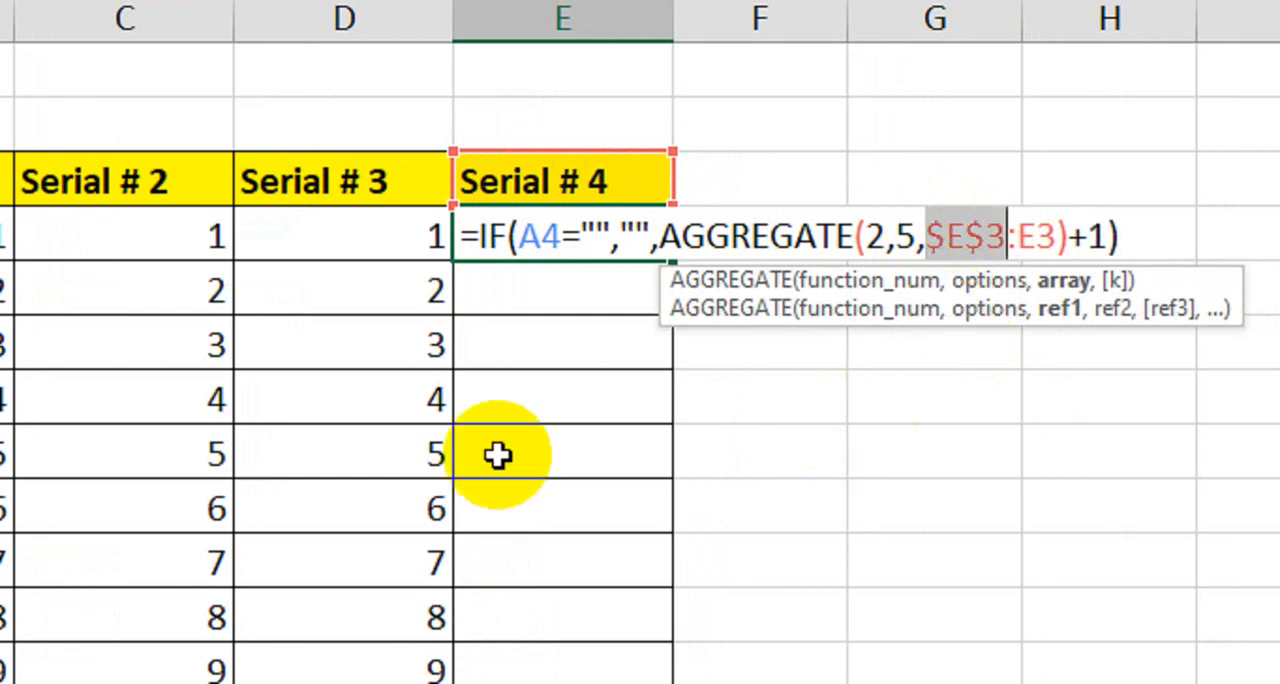
pyautogui.press('Return')
pyautogui.click(589, 237)
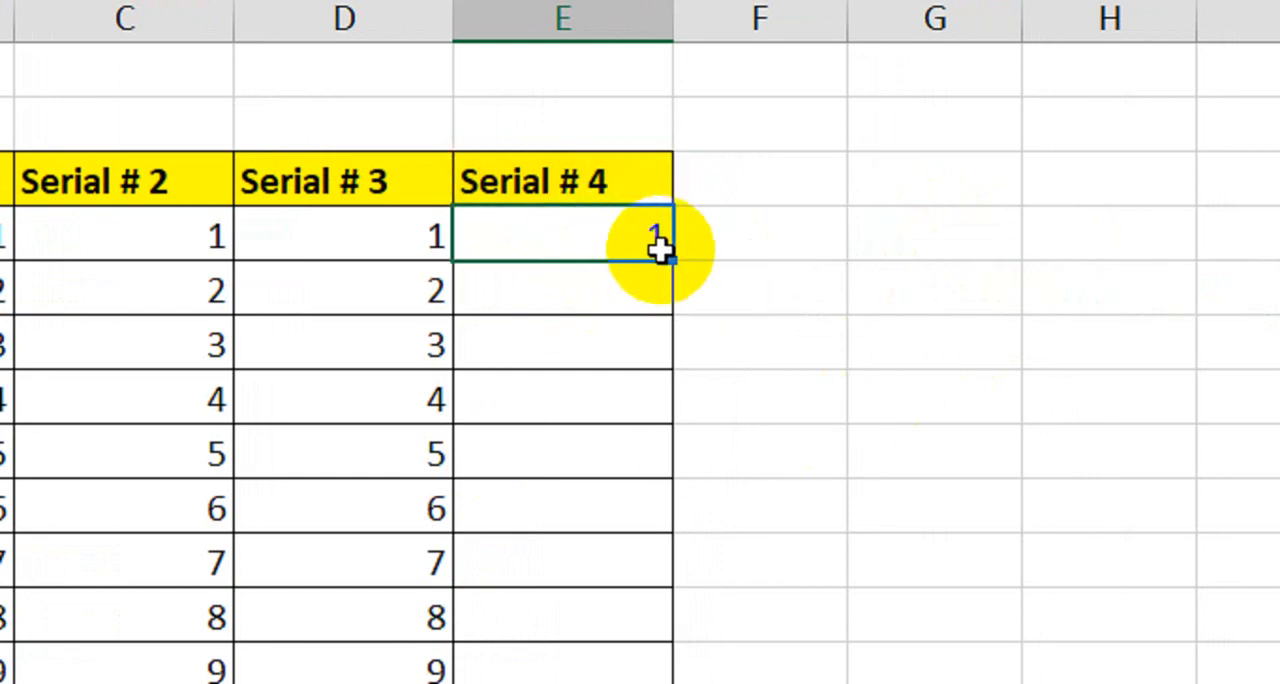
pyautogui.moveTo(670, 255); pyautogui.dragTo(637, 572)
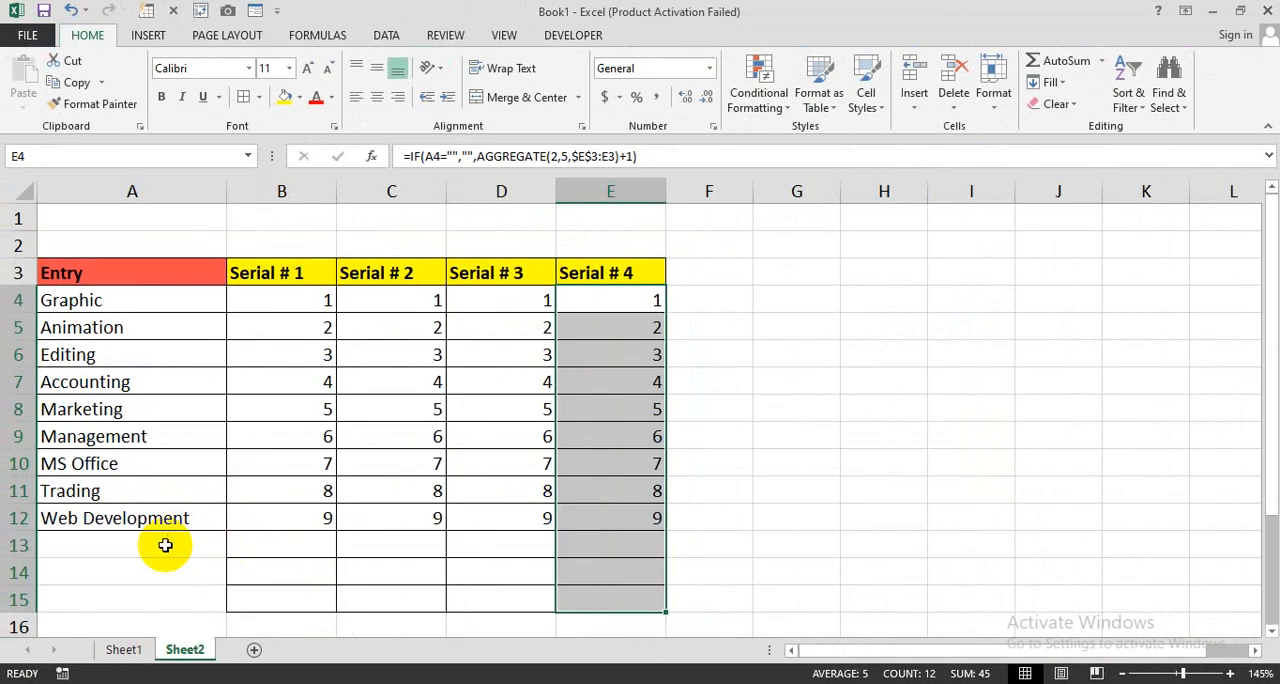
# - Test all four serial number columns by entering dfdf in A13, A14 and A15
pyautogui.click(157, 545)
pyautogui.write('dfdf')
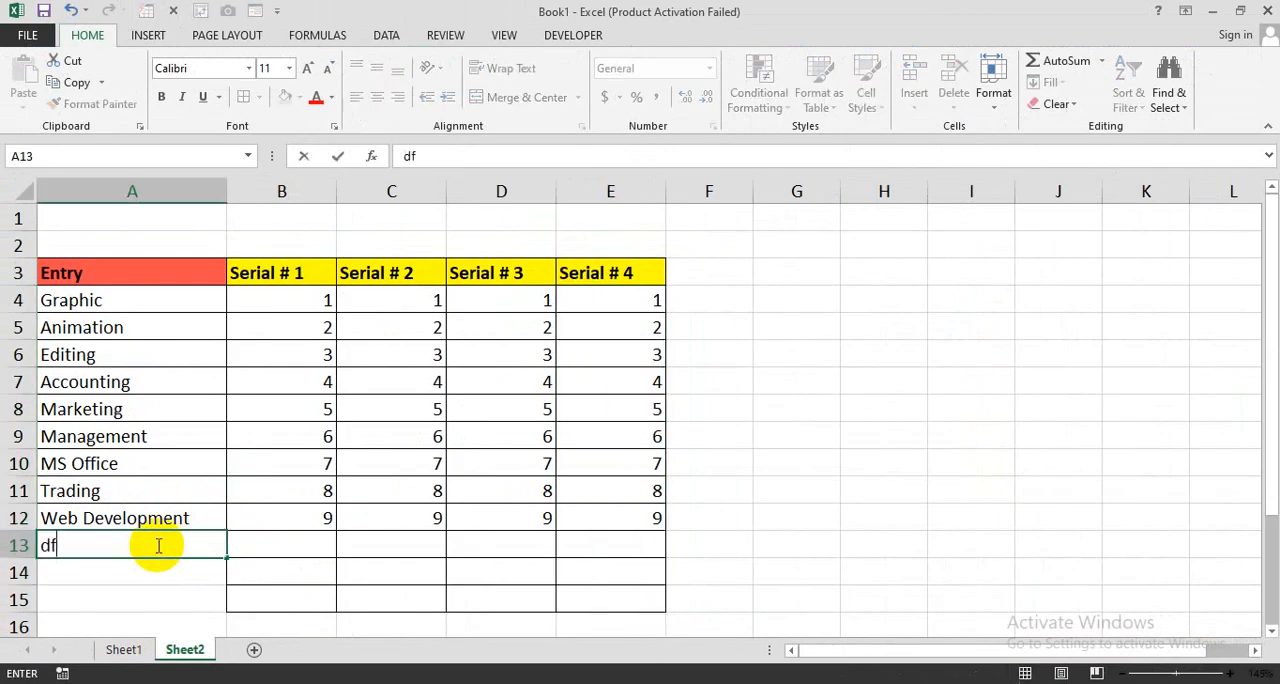
pyautogui.press('Return')
pyautogui.write('dfdf')
pyautogui.press('Return')
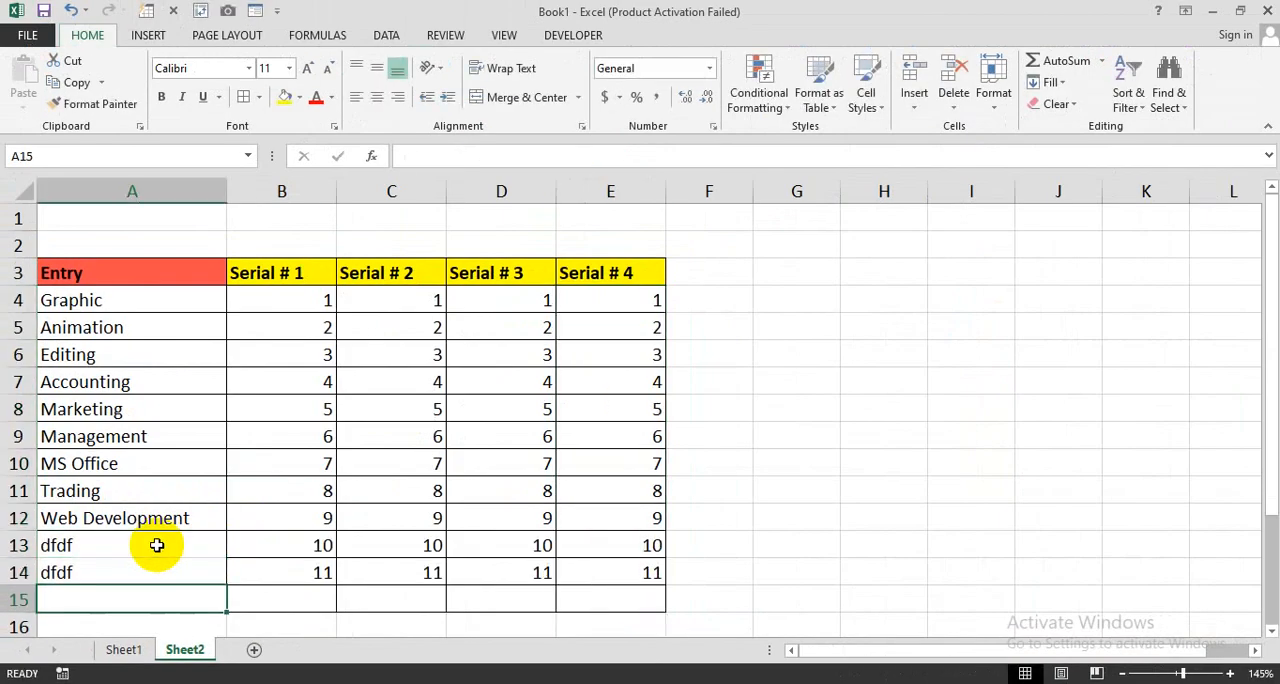
pyautogui.write('dfdf')
pyautogui.press('Return')
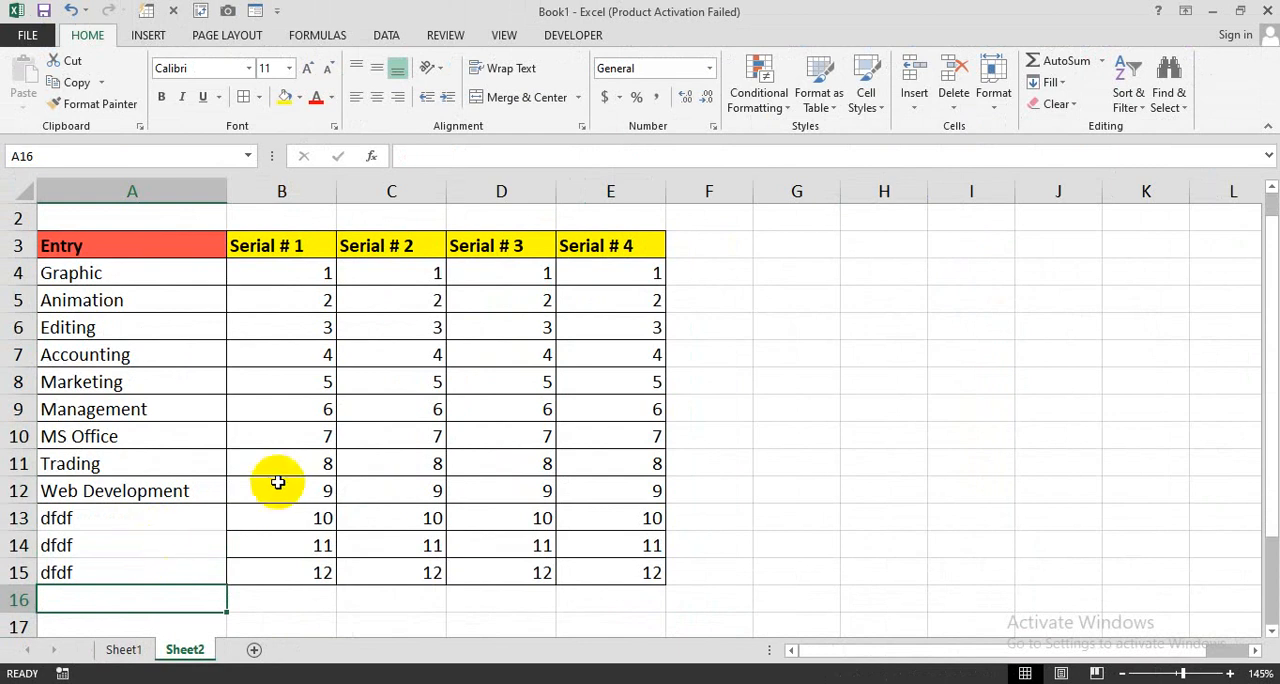
pyautogui.scroll(1, 264, 478)
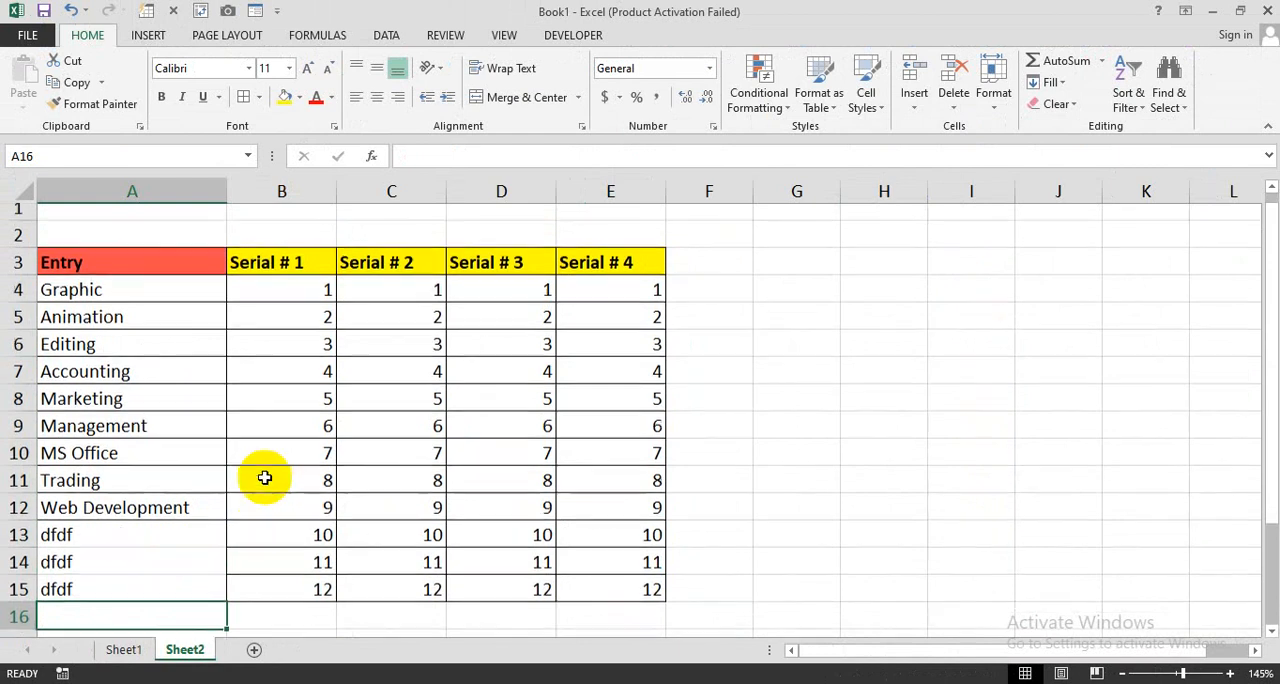